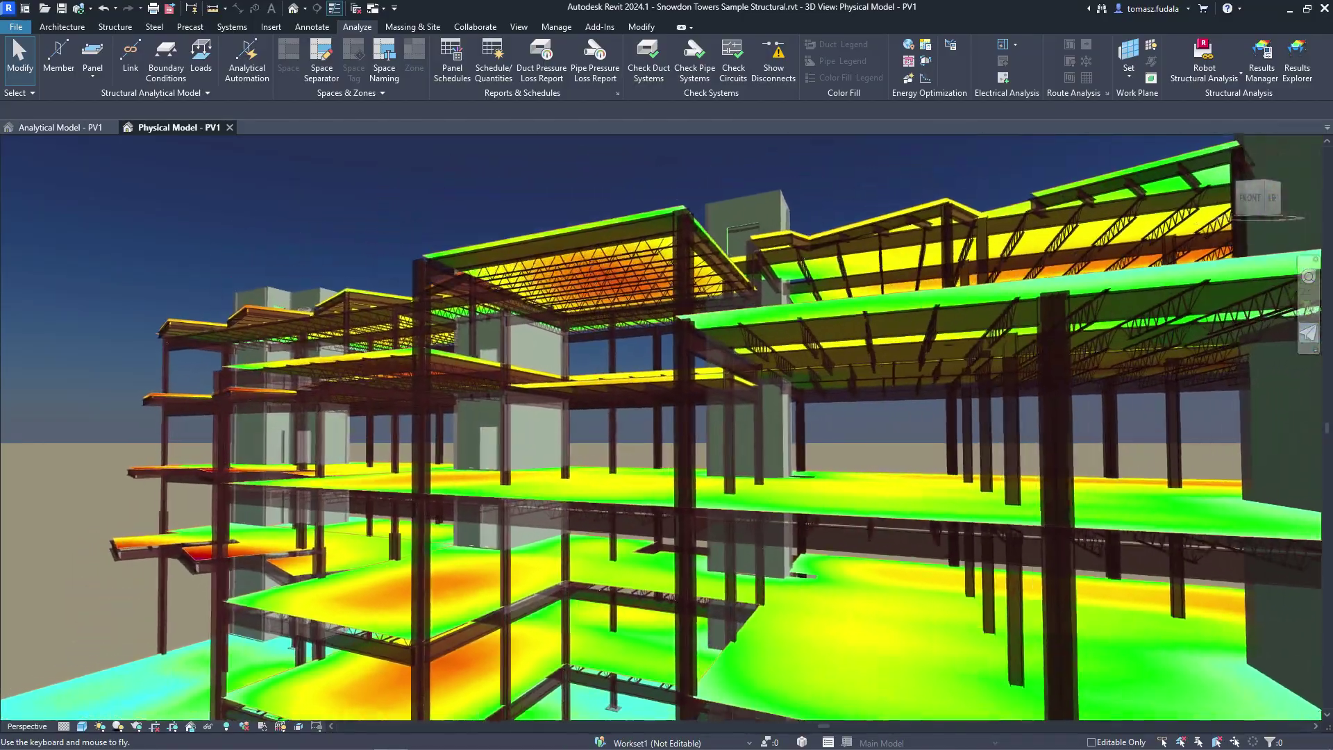
Step: Select the V-shaped concrete column in the 3D view and examine it with its footing up close
key(w)
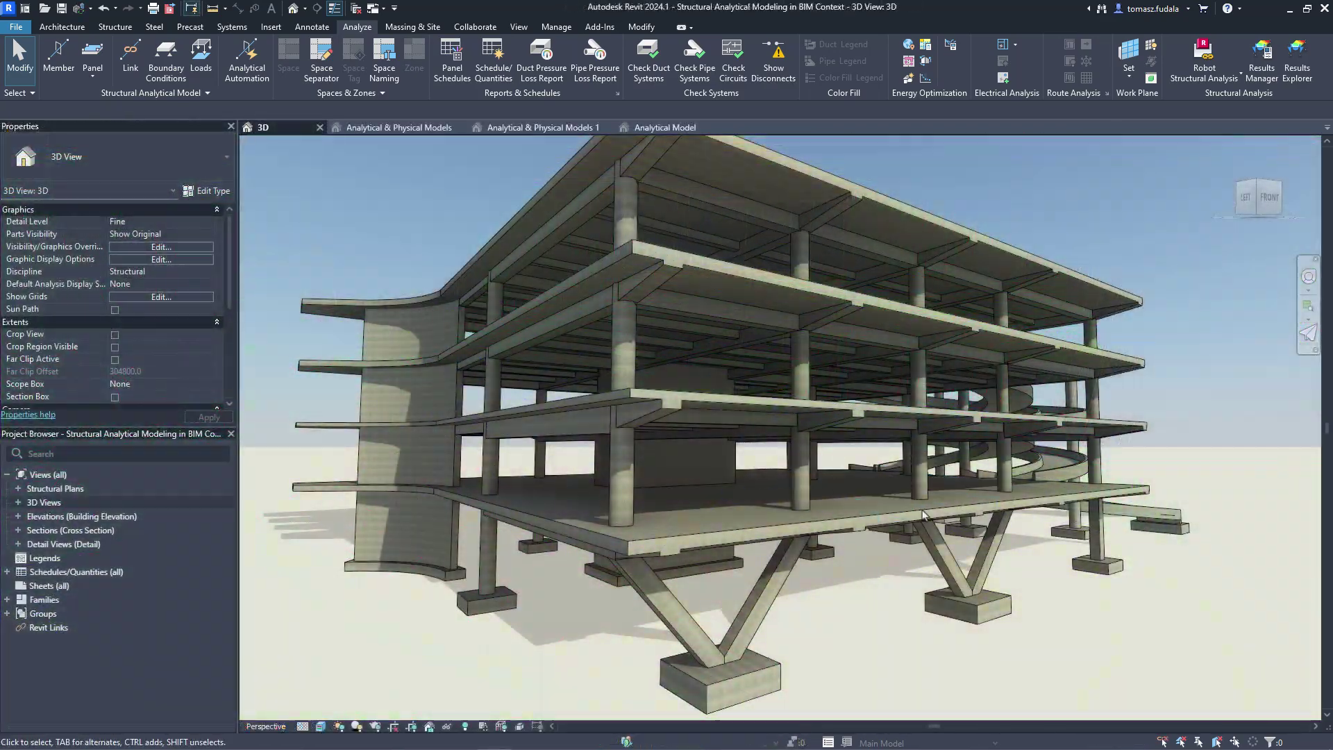
click(998, 553)
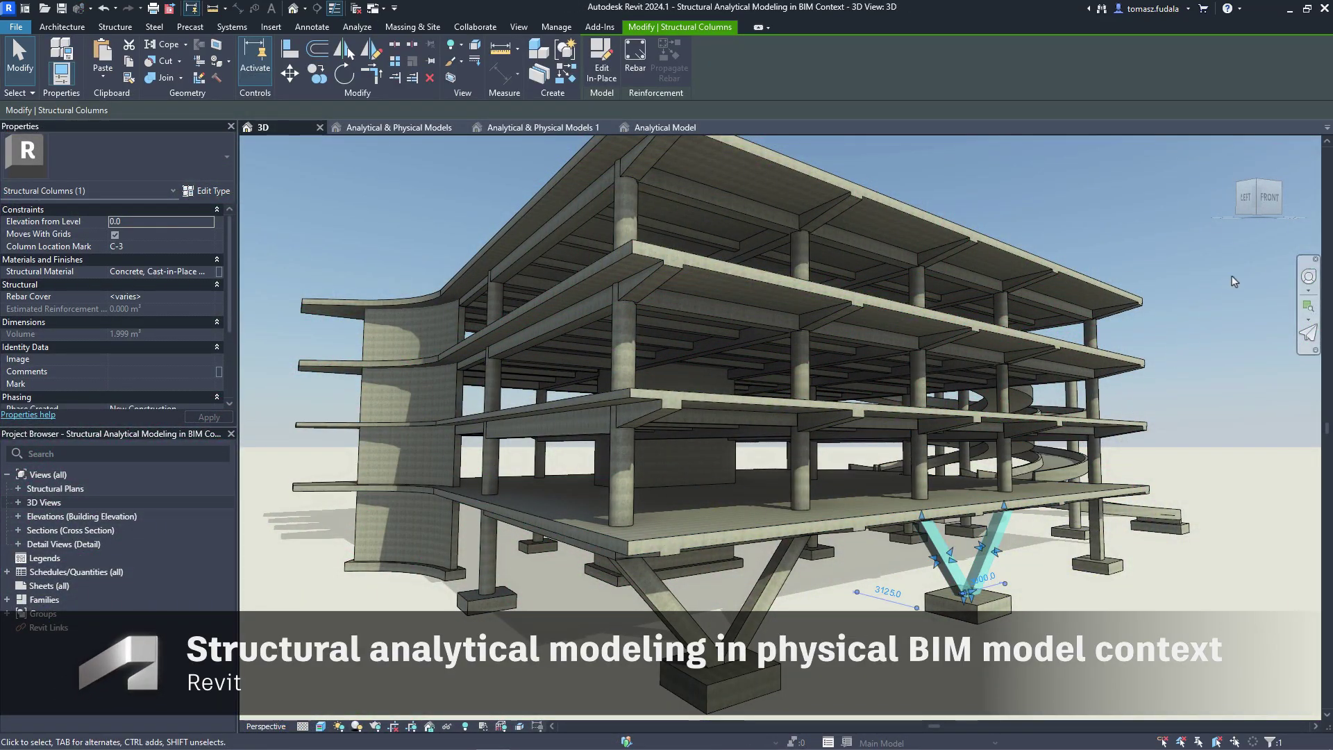
click(1279, 185)
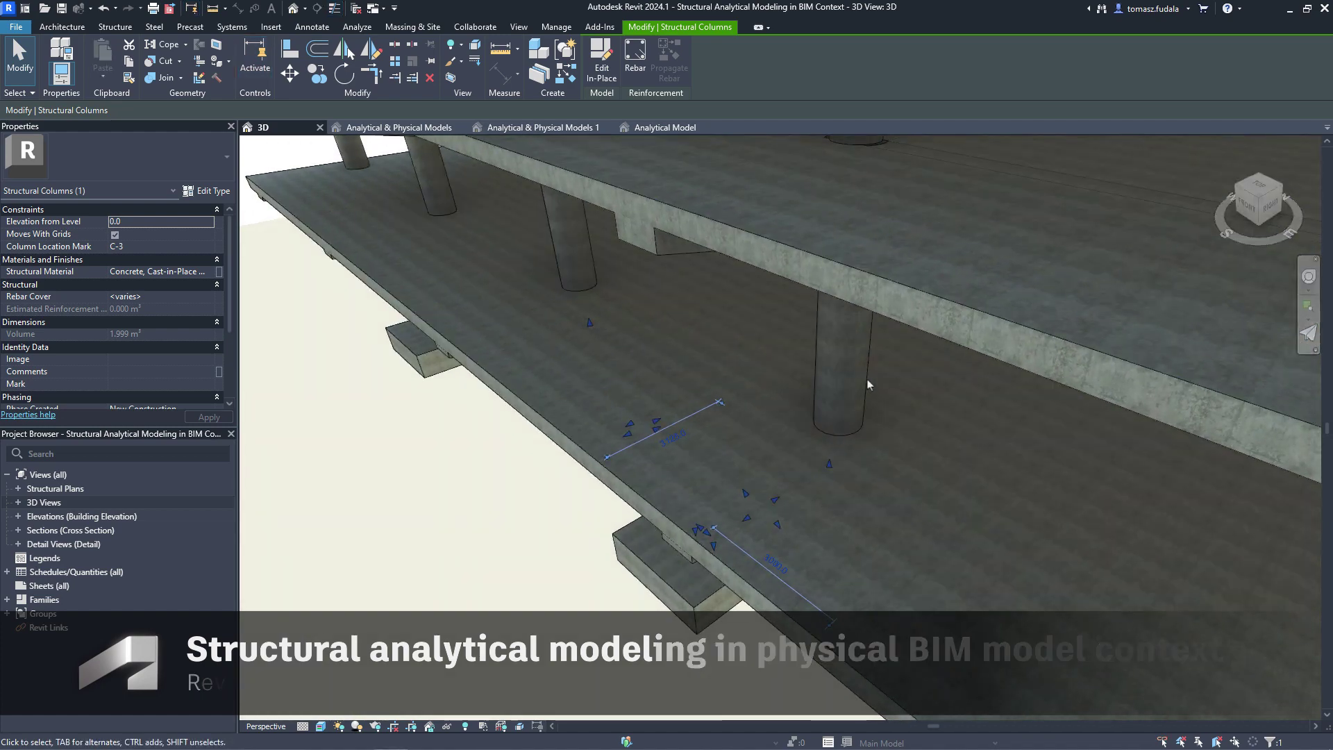
shift+middle_drag(712, 475, 750, 440)
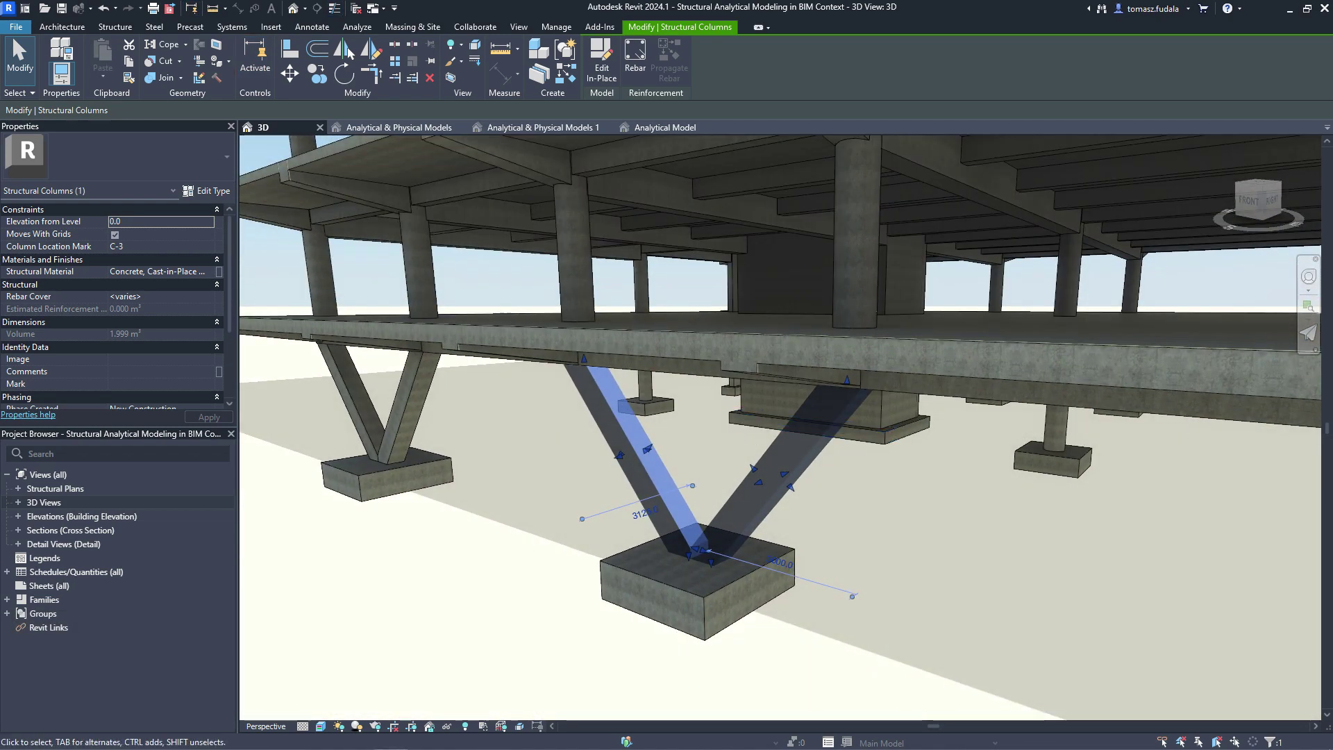
click(1309, 333)
key(w)
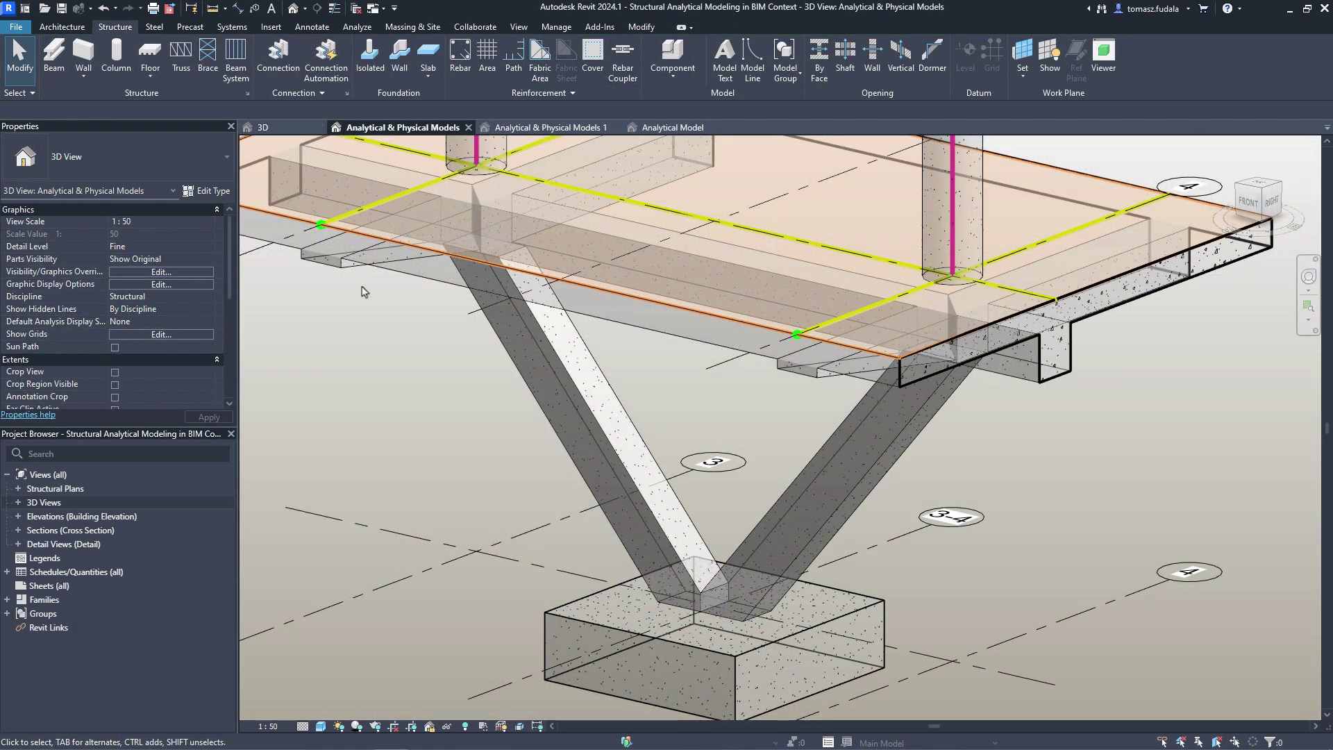
Step: Set up a new analytical member with start/end point definition, structural role Column and a Concrete-Rectangular column section type
click(353, 32)
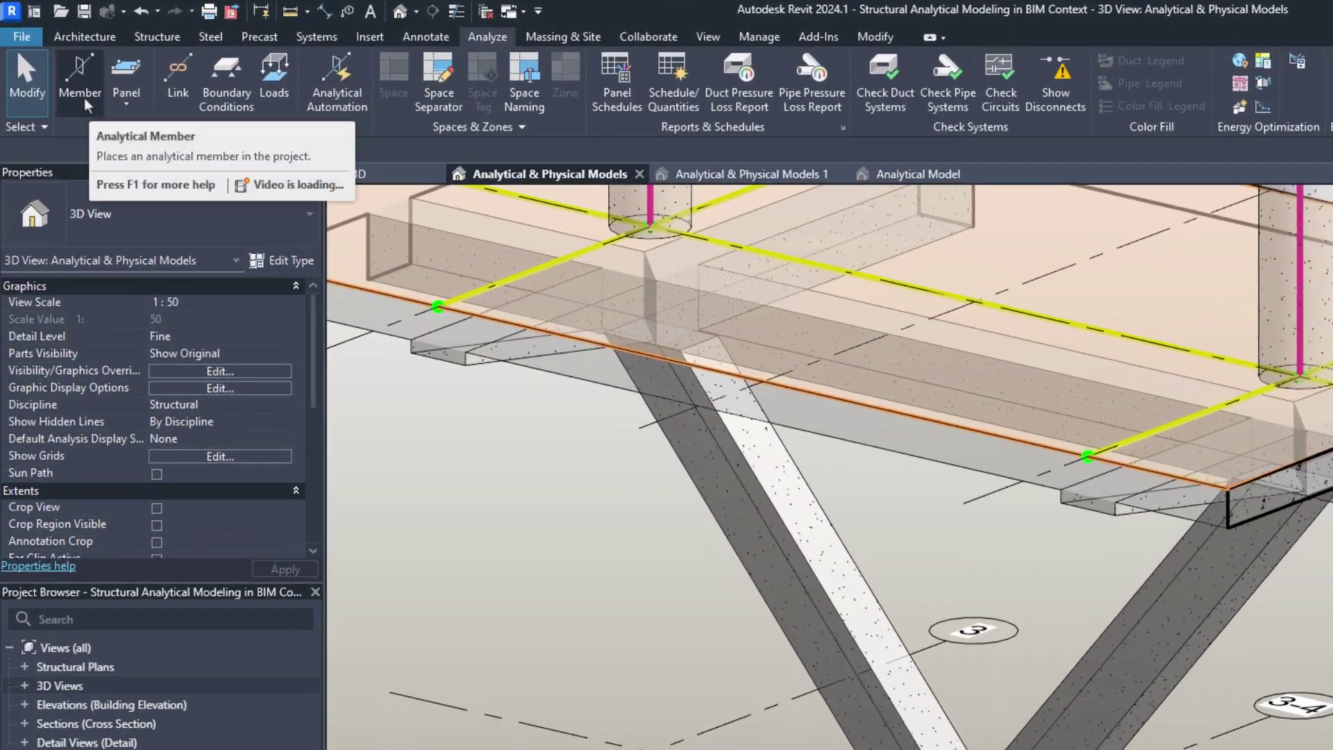
click(58, 57)
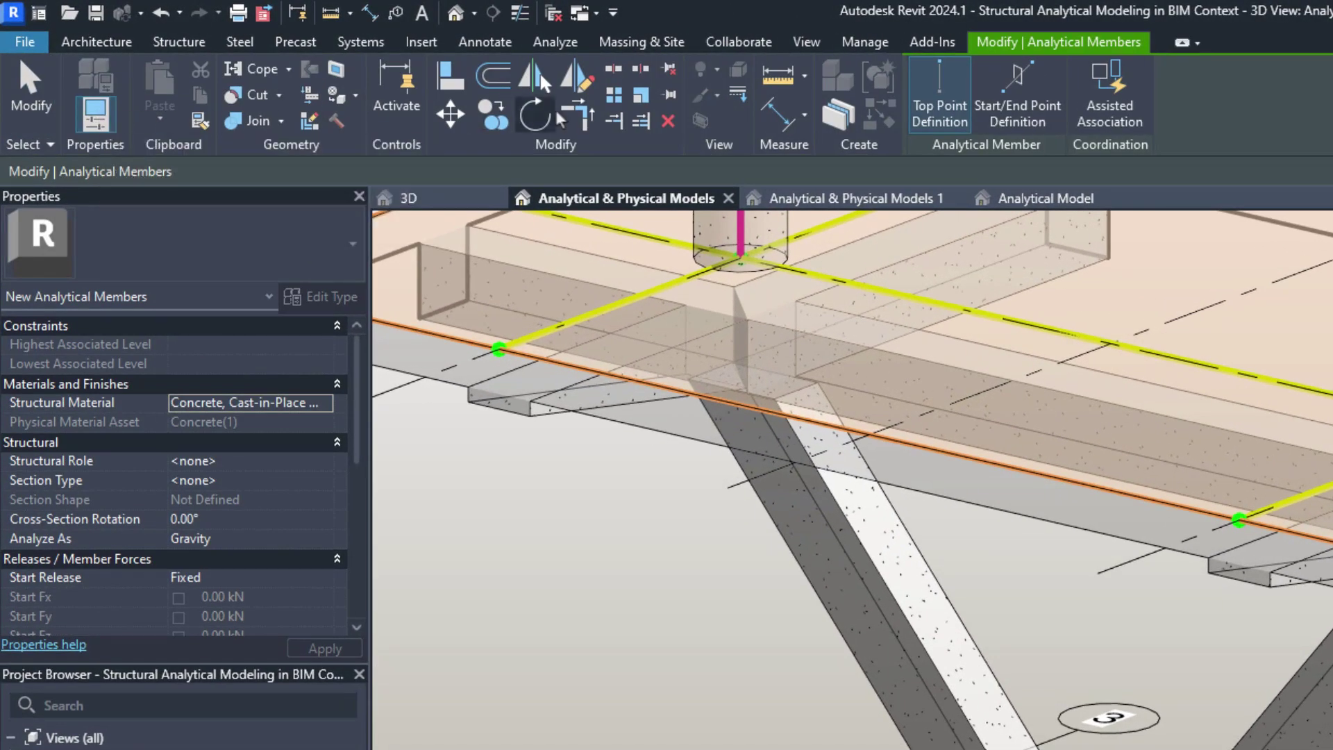
click(1014, 104)
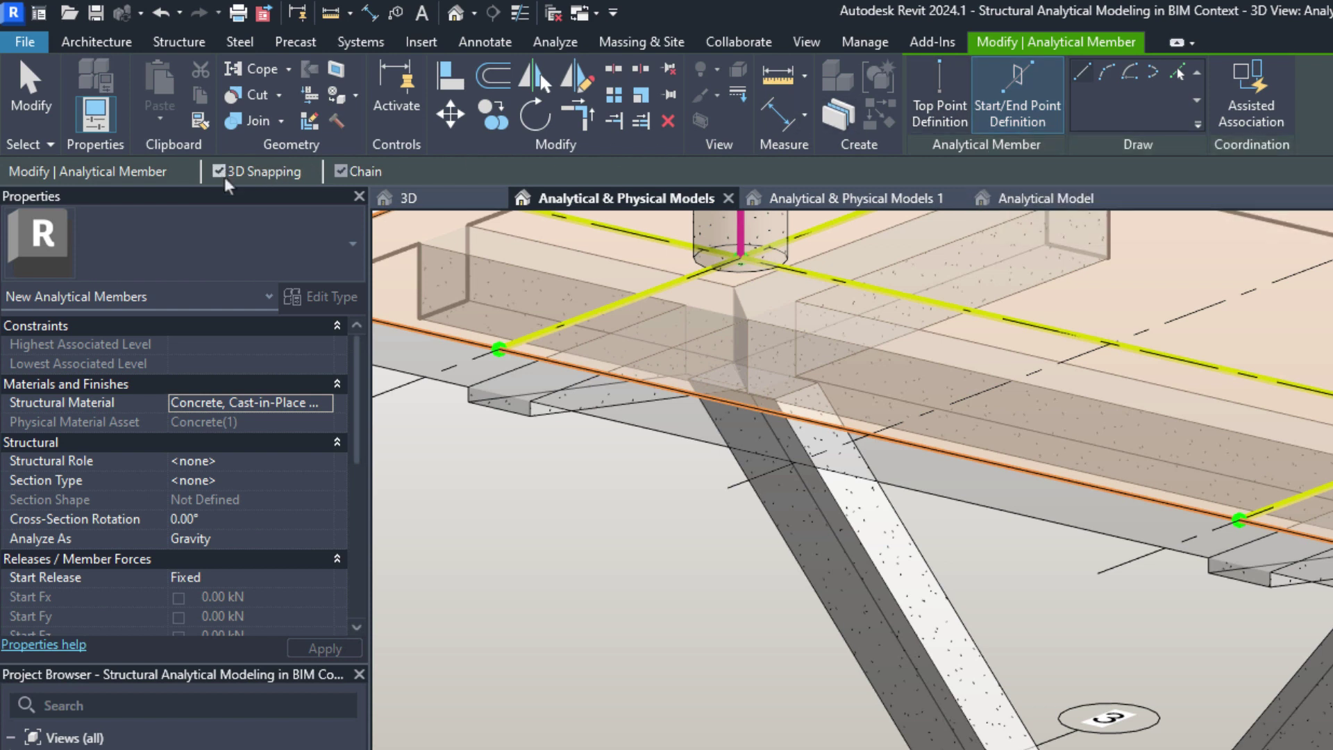
click(324, 462)
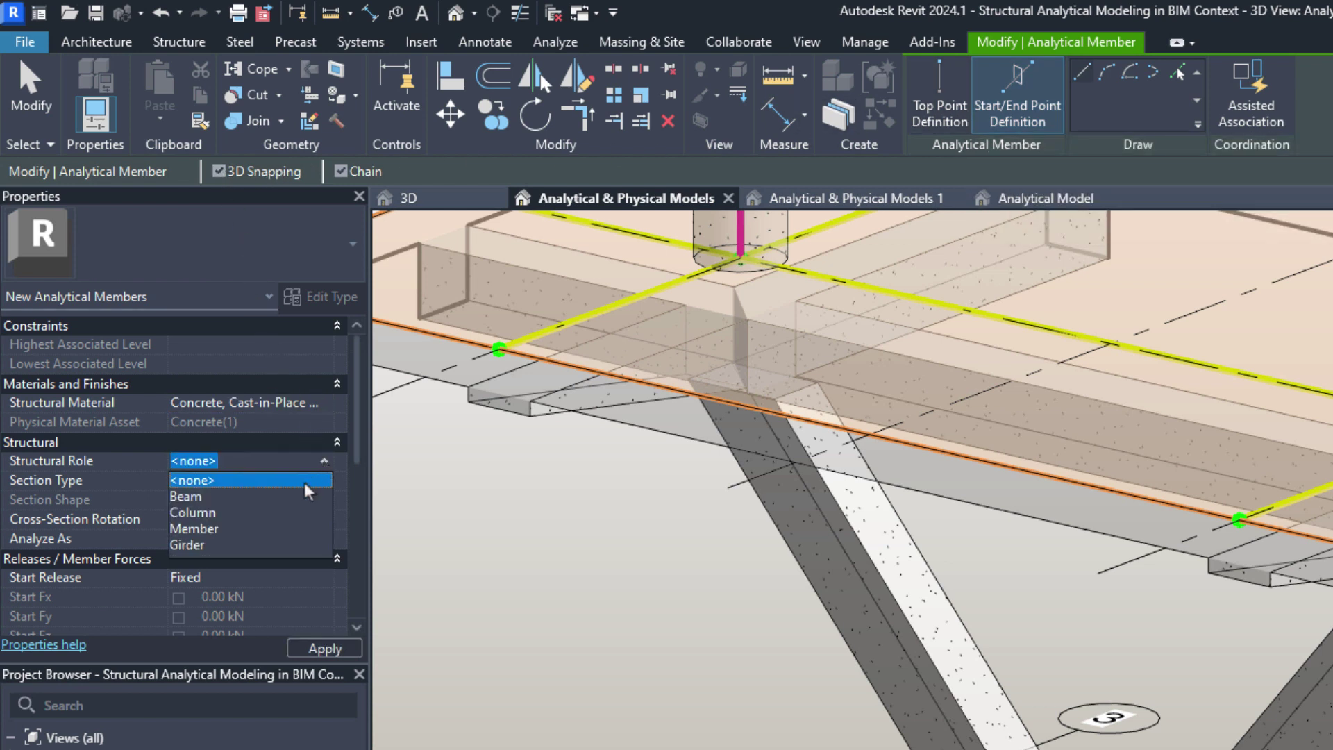
click(192, 515)
click(324, 486)
drag(459, 521, 456, 551)
click(360, 554)
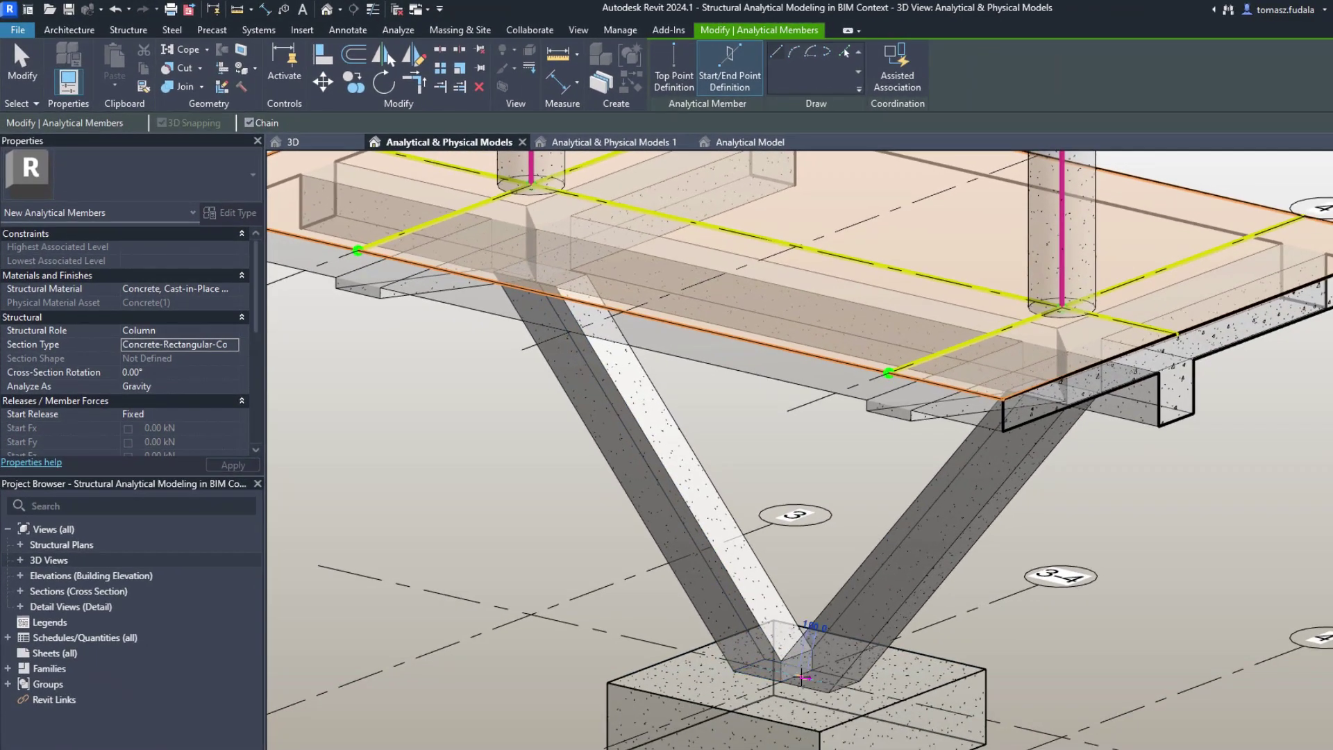
Step: Draw two analytical members along the V-shaped column's legs, joining the footing node to the bases of the two round columns above
click(795, 672)
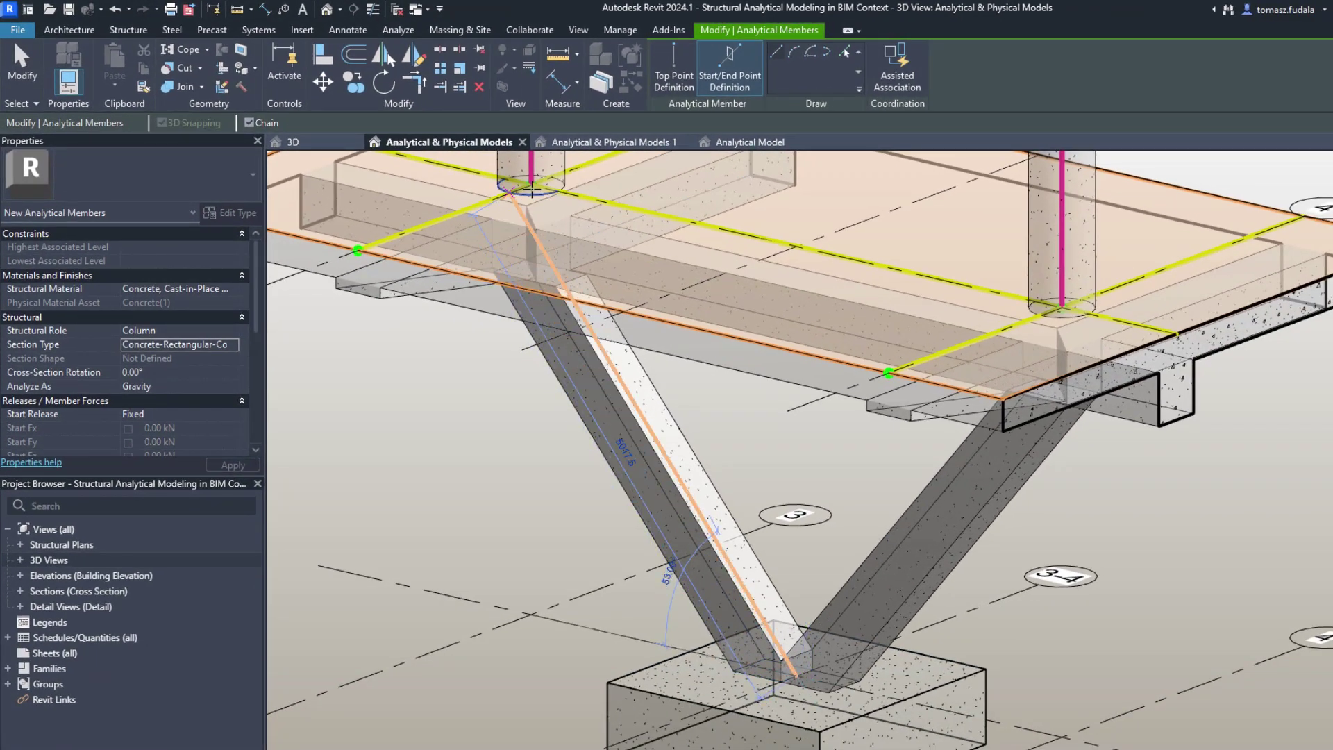
click(532, 187)
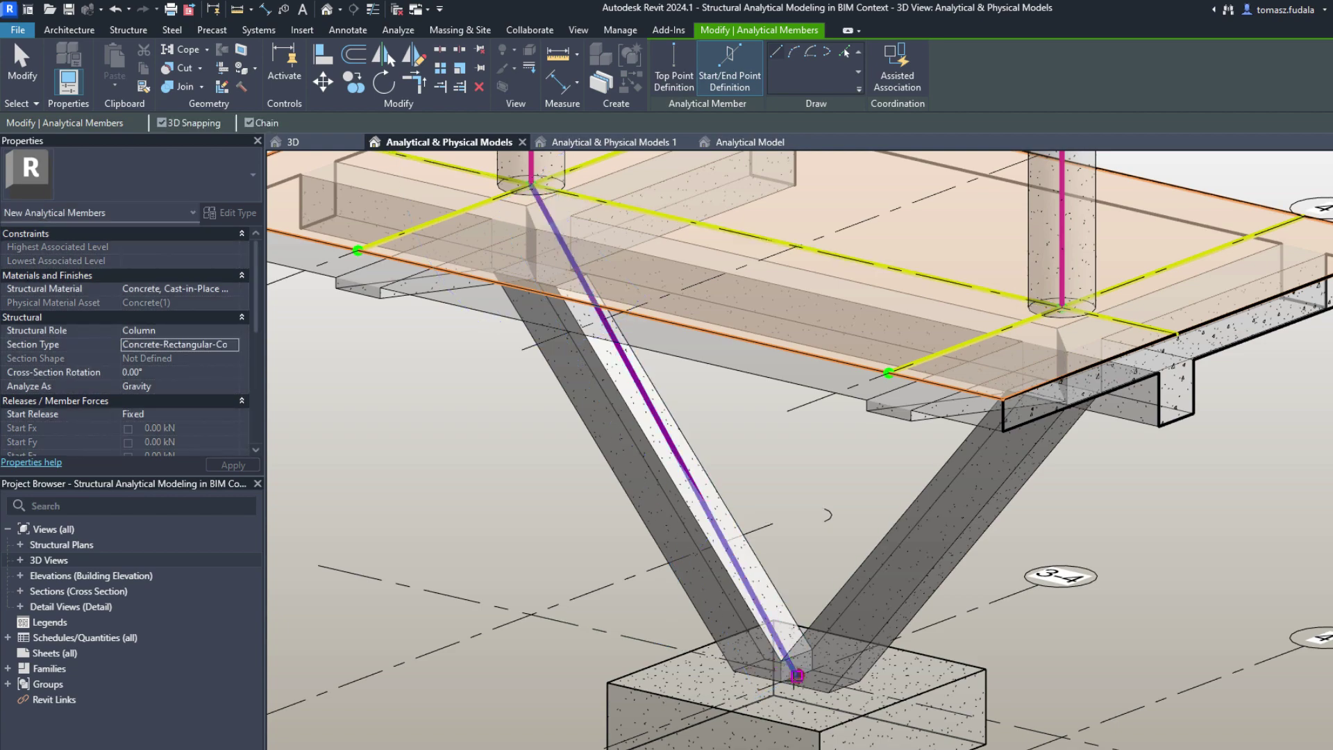
click(797, 675)
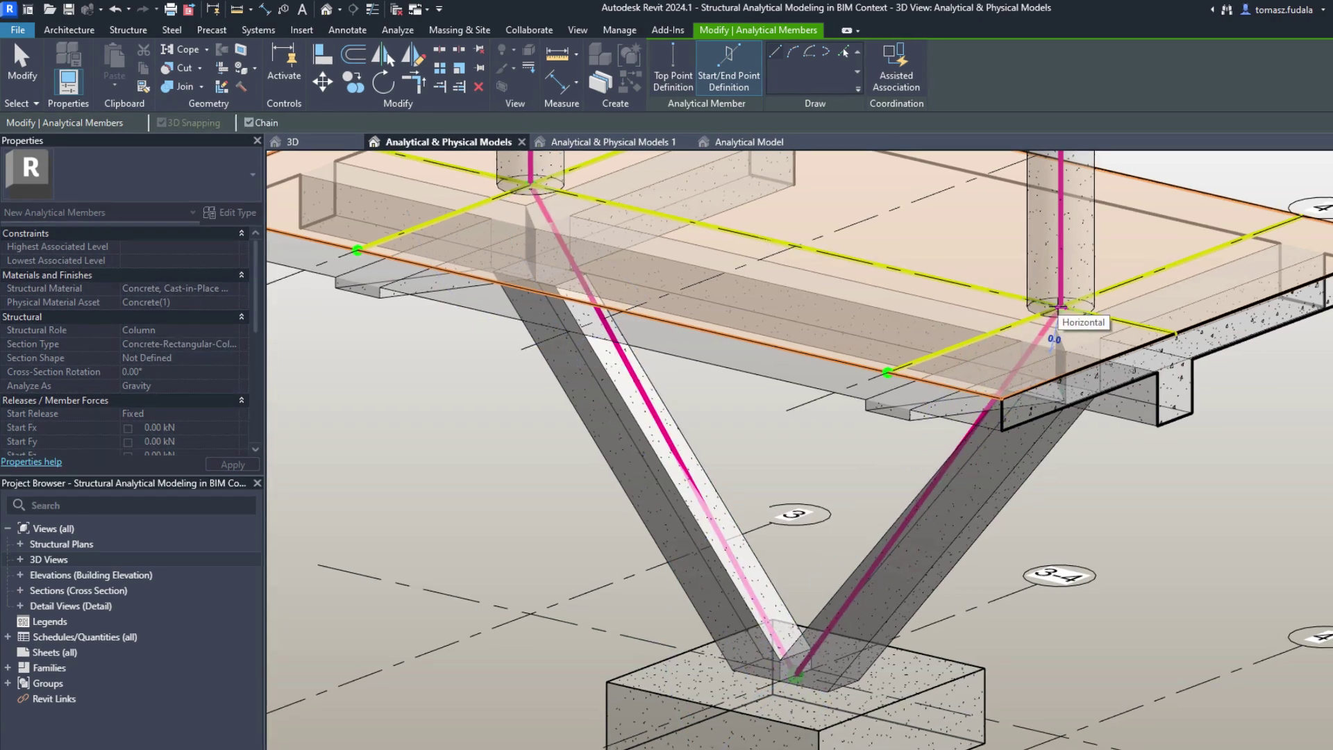
click(1060, 305)
key(Escape)
key(Escape)
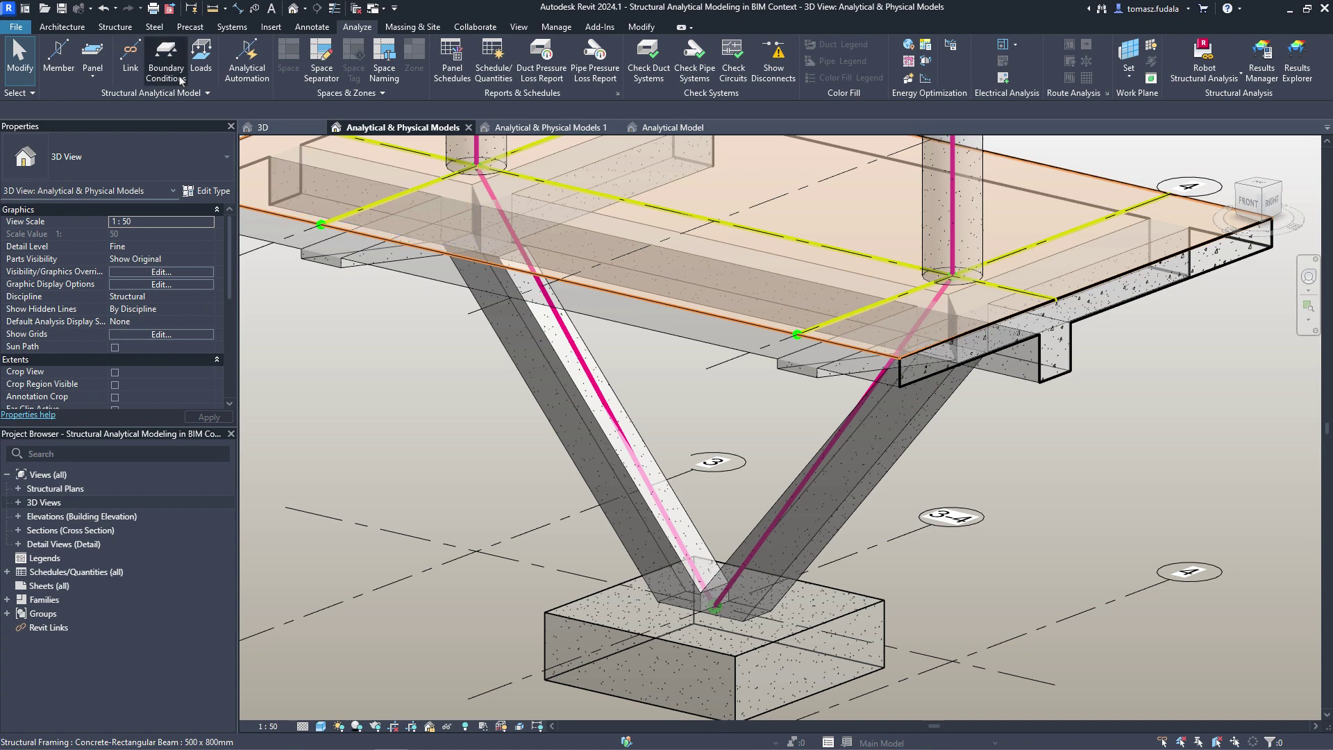
Step: Place a Fixed point boundary condition at the node where the two V-column analytical members meet
click(180, 78)
click(713, 610)
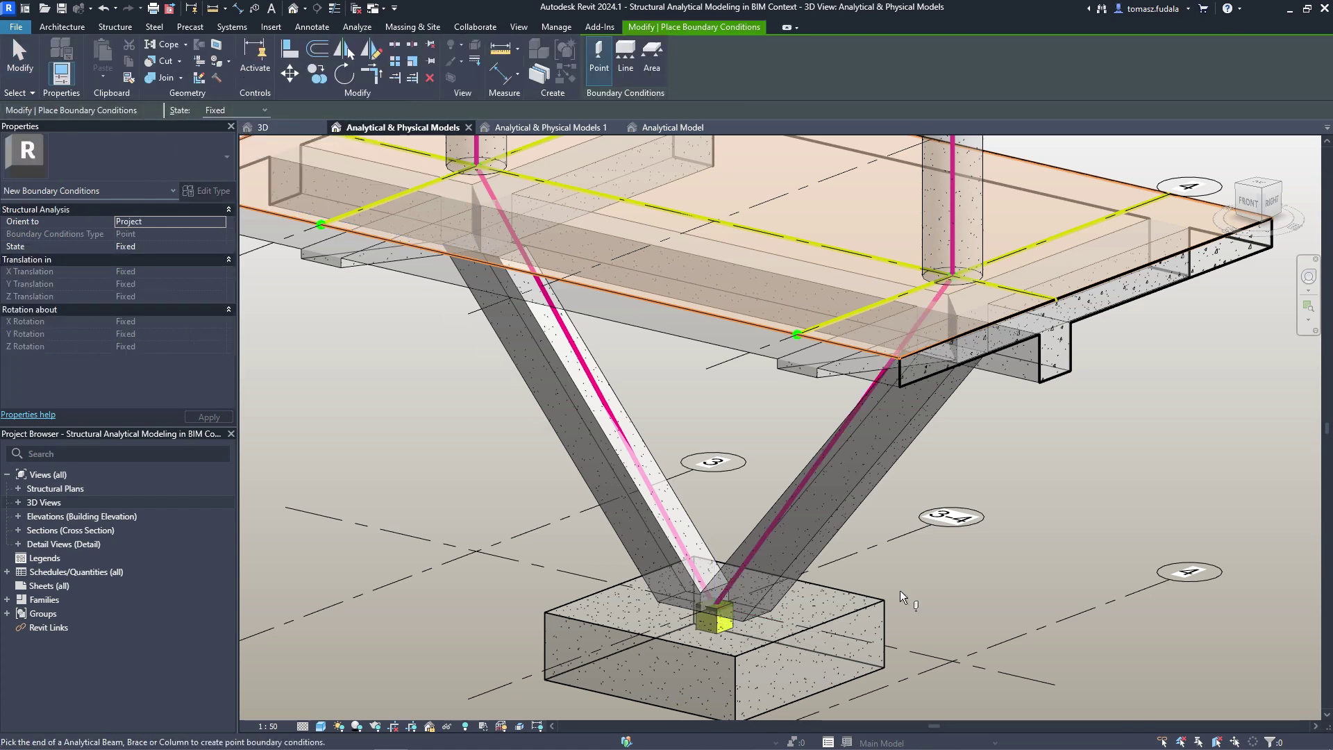
key(Escape)
key(Escape)
shift+middle_drag(756, 415, 726, 360)
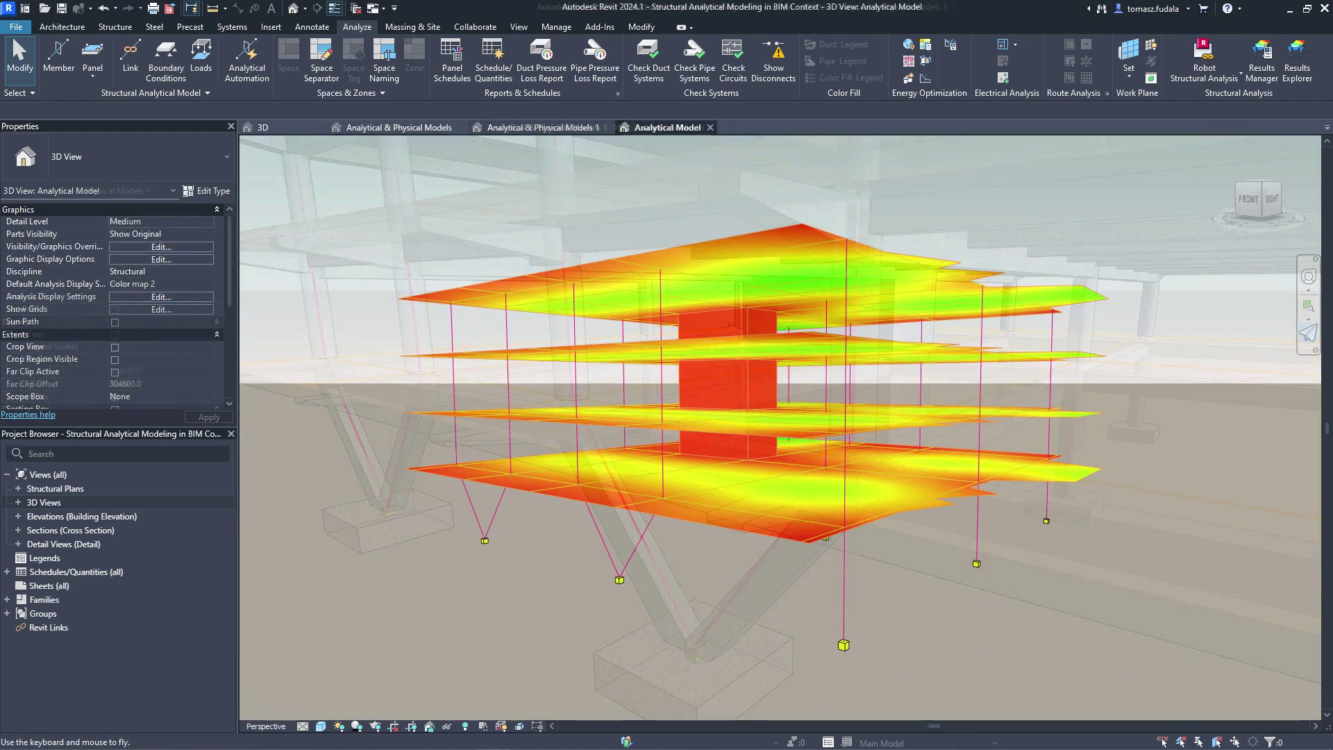
key(w)
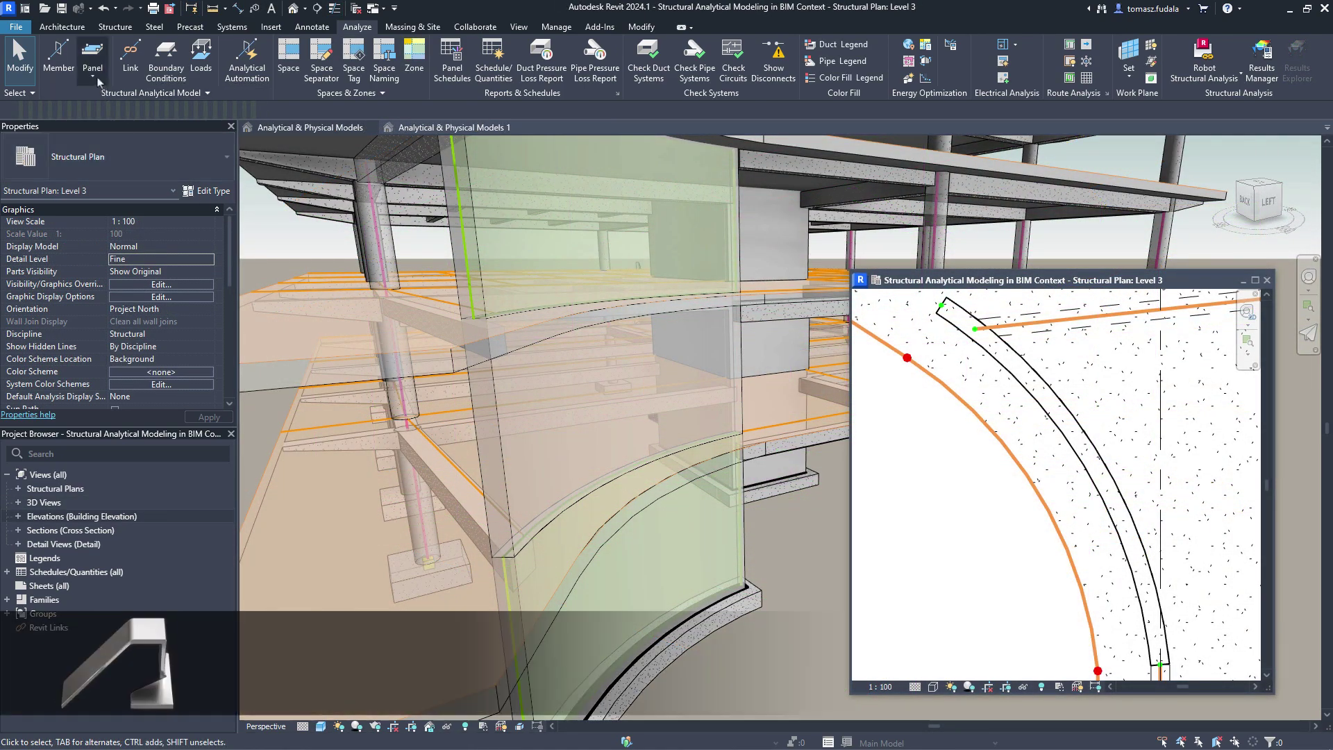
Step: Create an analytical panel by extrusion with Assisted Association, tracing an arc along the curved wall in the Level 3 plan
click(98, 81)
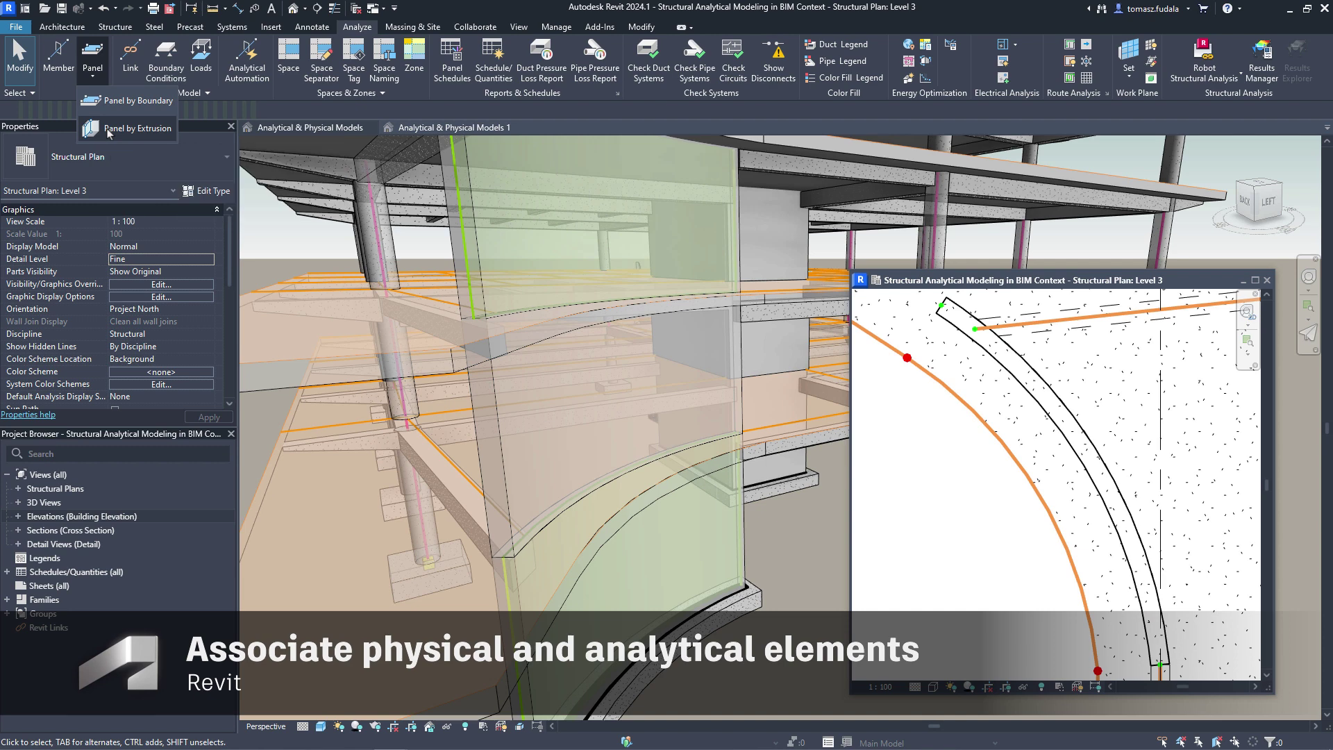
click(109, 133)
click(700, 57)
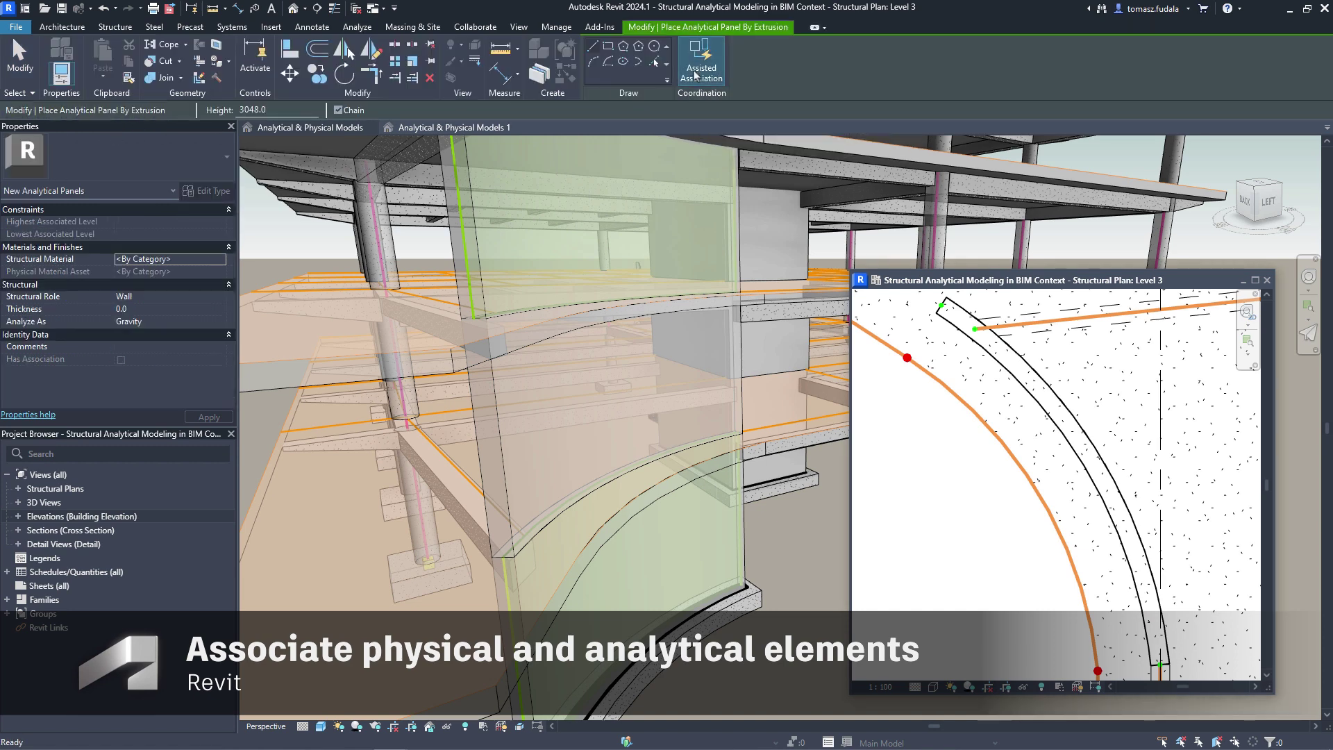
click(594, 64)
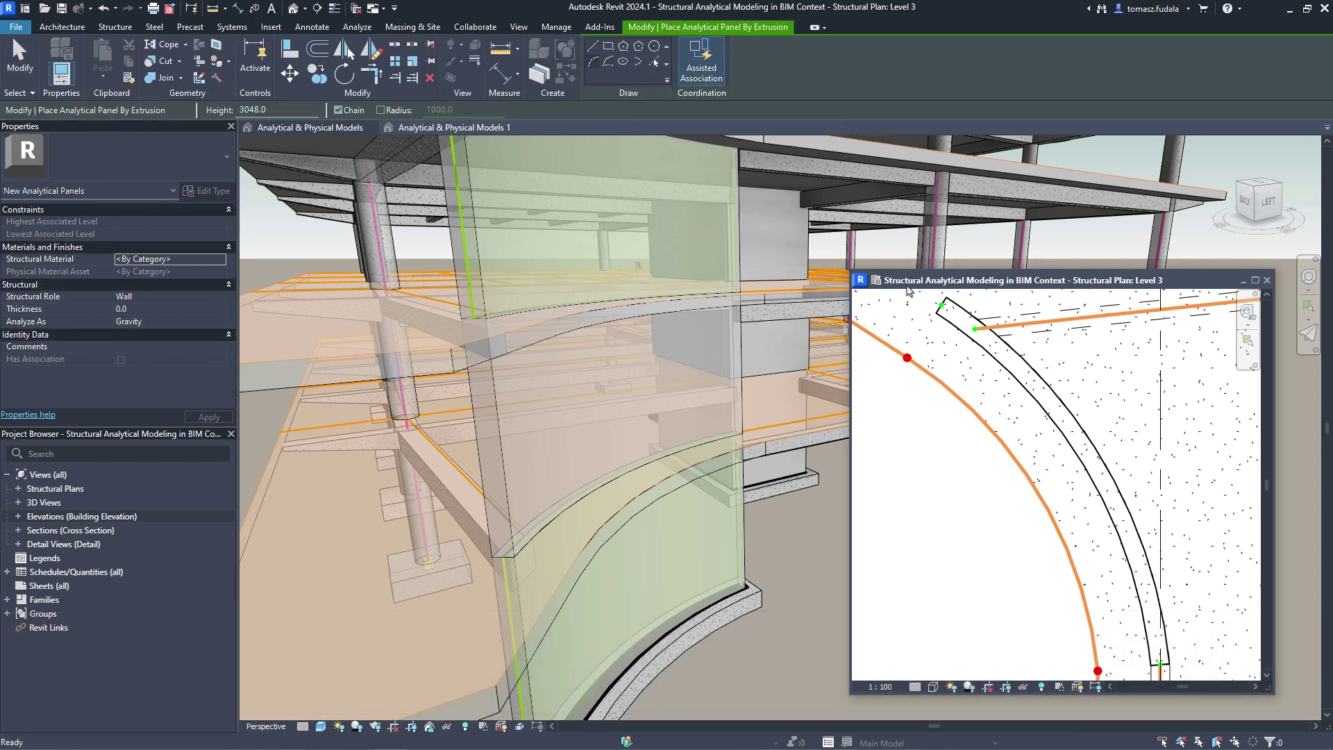
click(942, 305)
click(1160, 665)
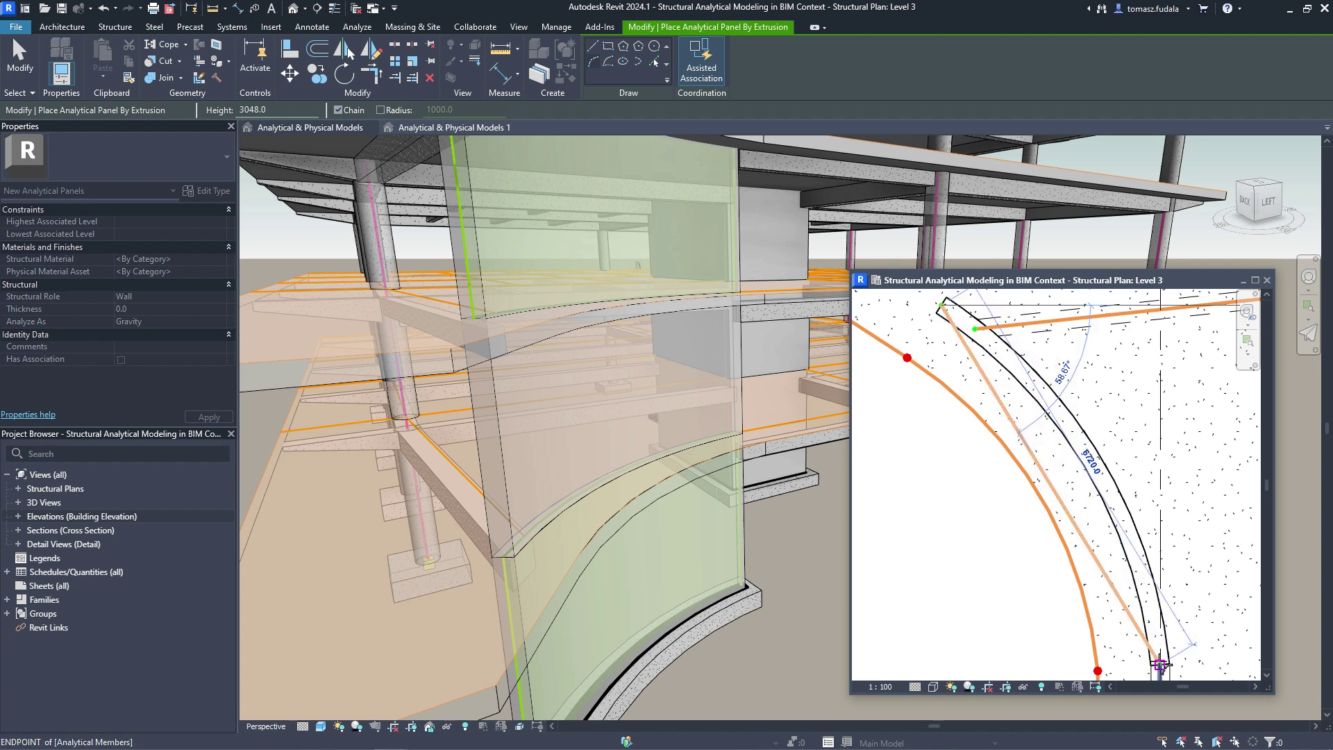
click(1093, 461)
key(Escape)
key(Escape)
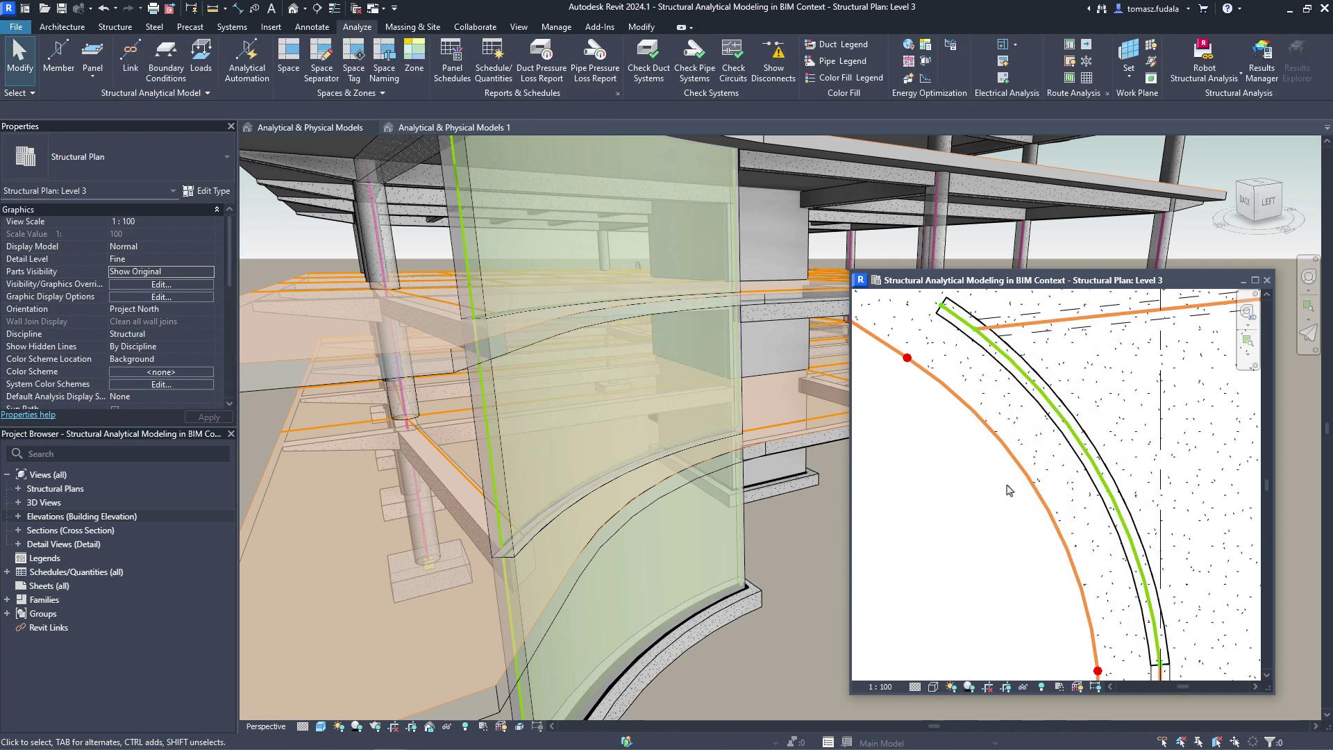
Step: Check the curved analytical panel's Has Association property and highlight its associated physical wall
click(1073, 437)
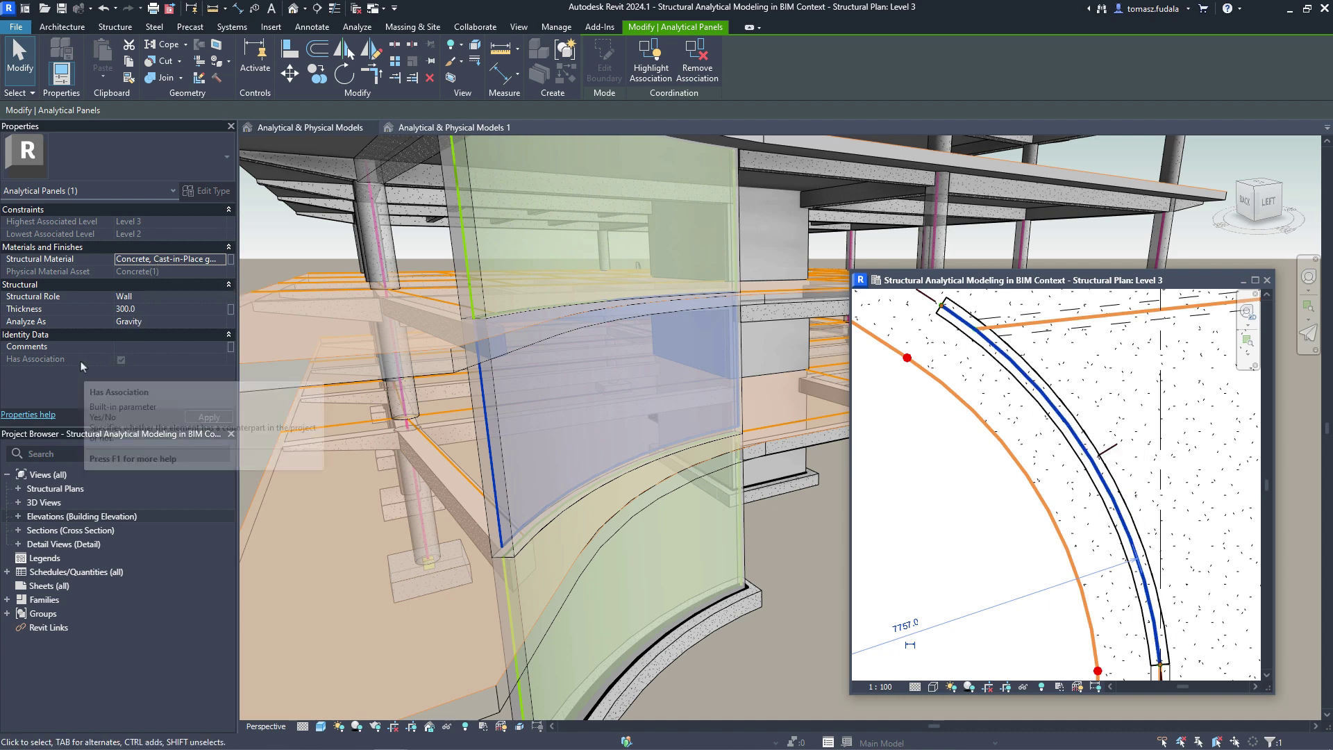
click(656, 81)
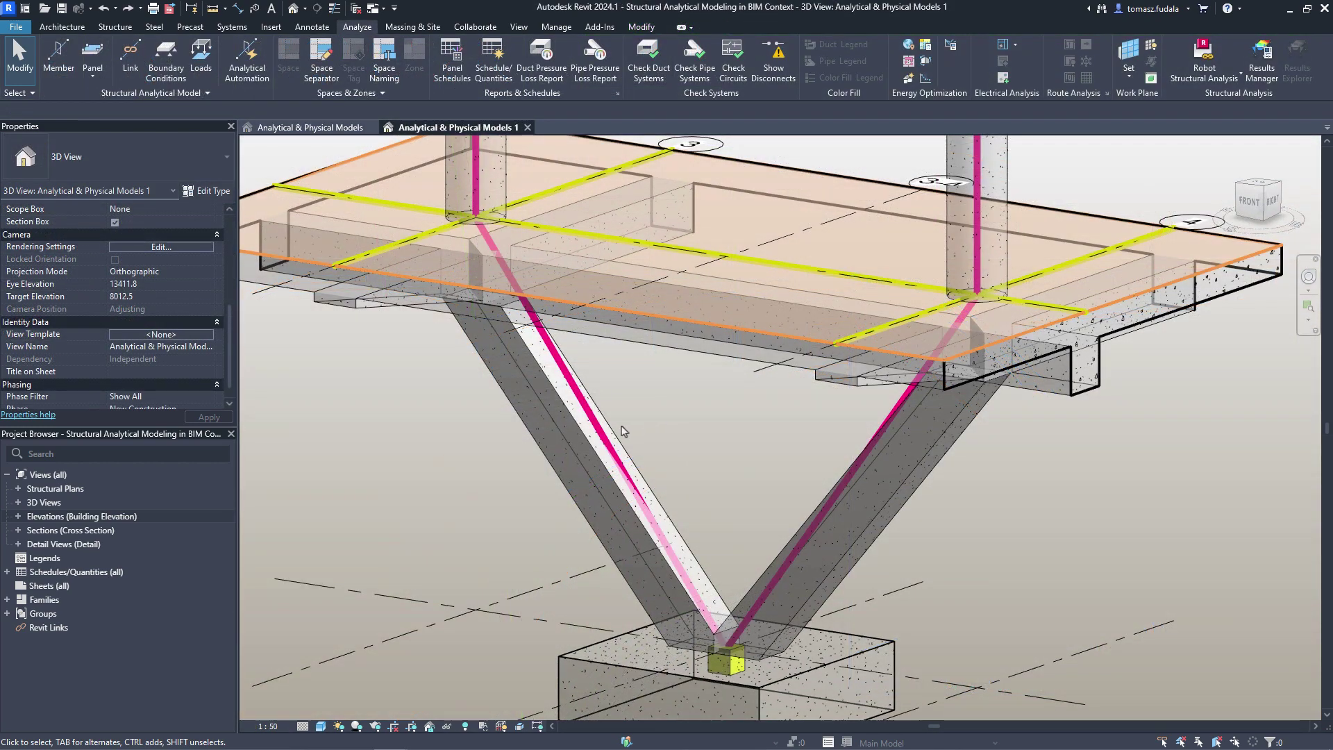
Step: Add an association between the two V-shaped analytical members and the physical V-shaped concrete column
click(602, 434)
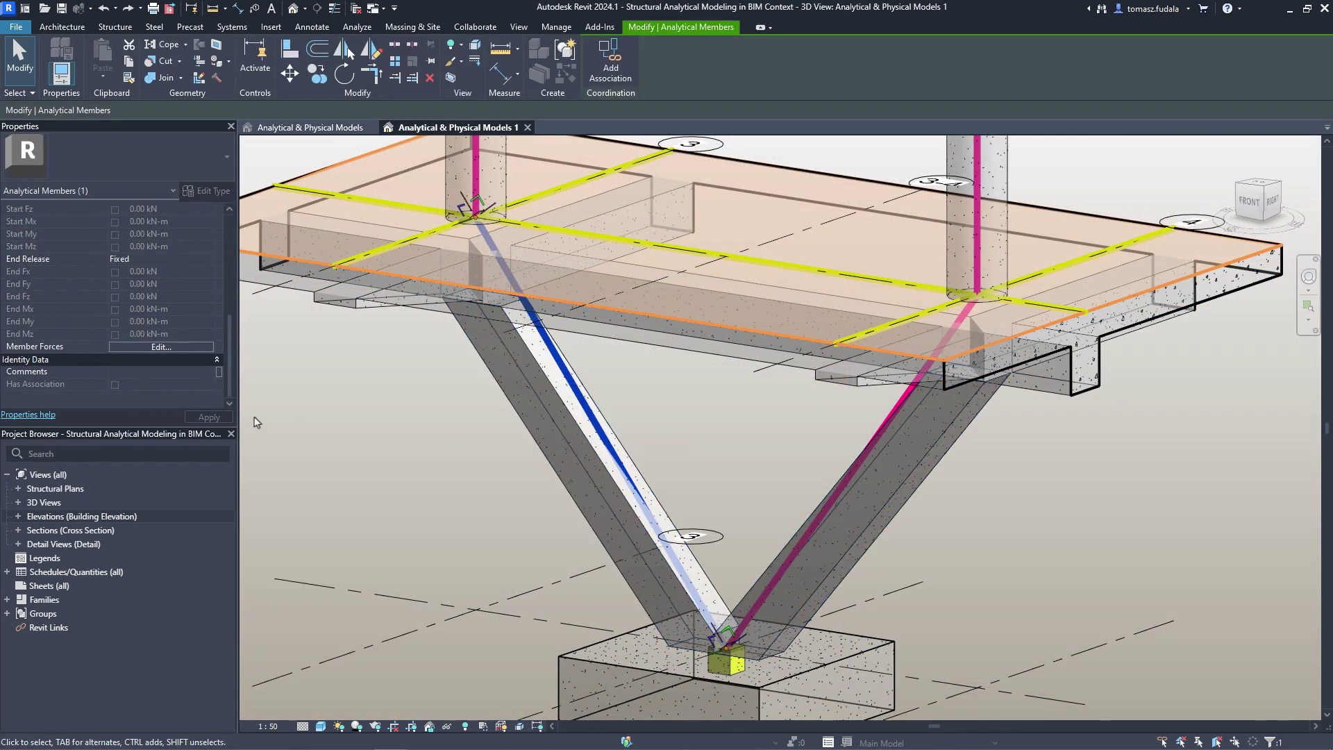
click(601, 64)
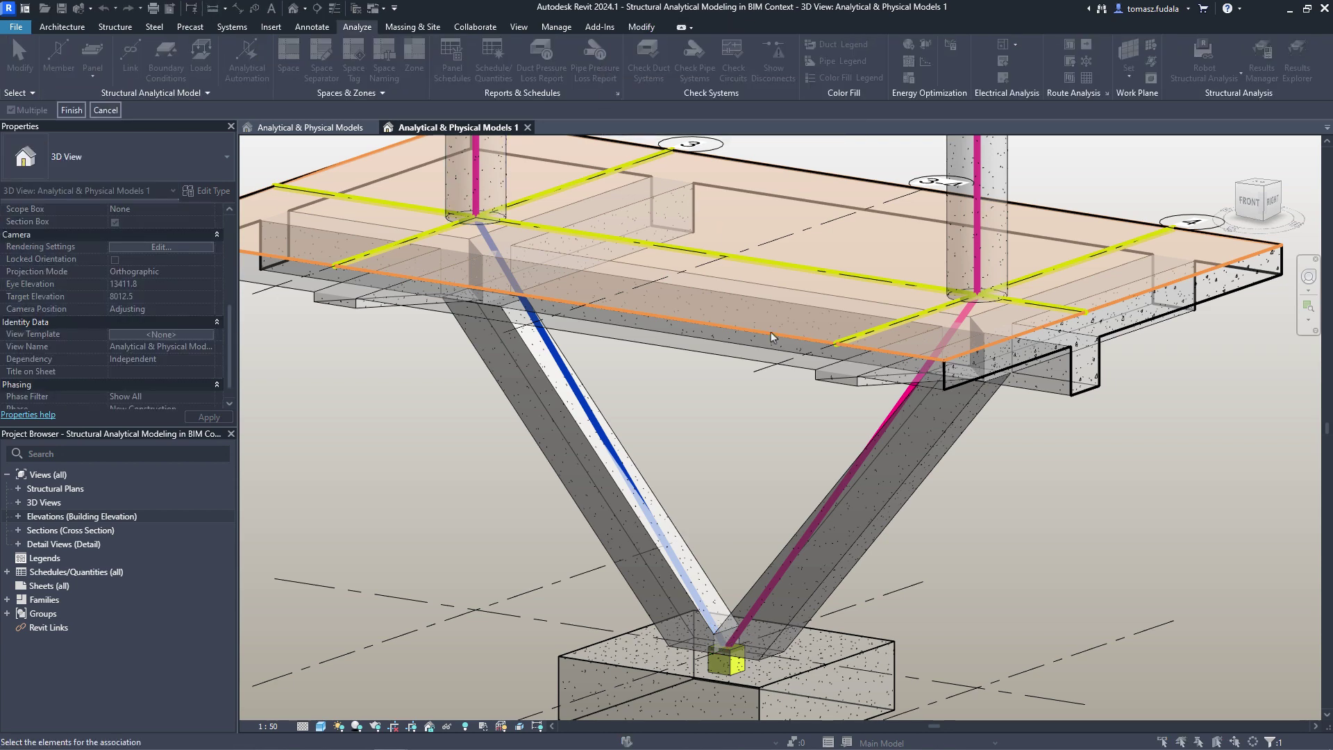
click(858, 466)
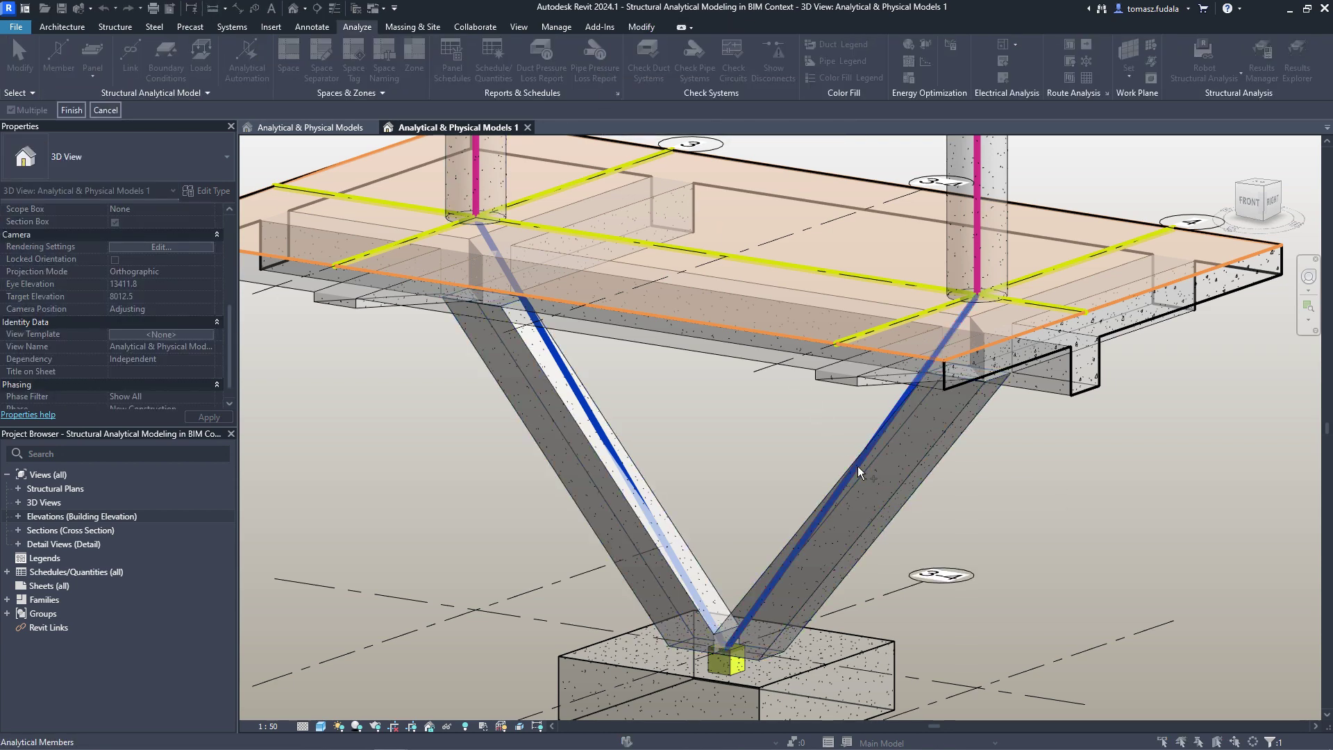
click(894, 515)
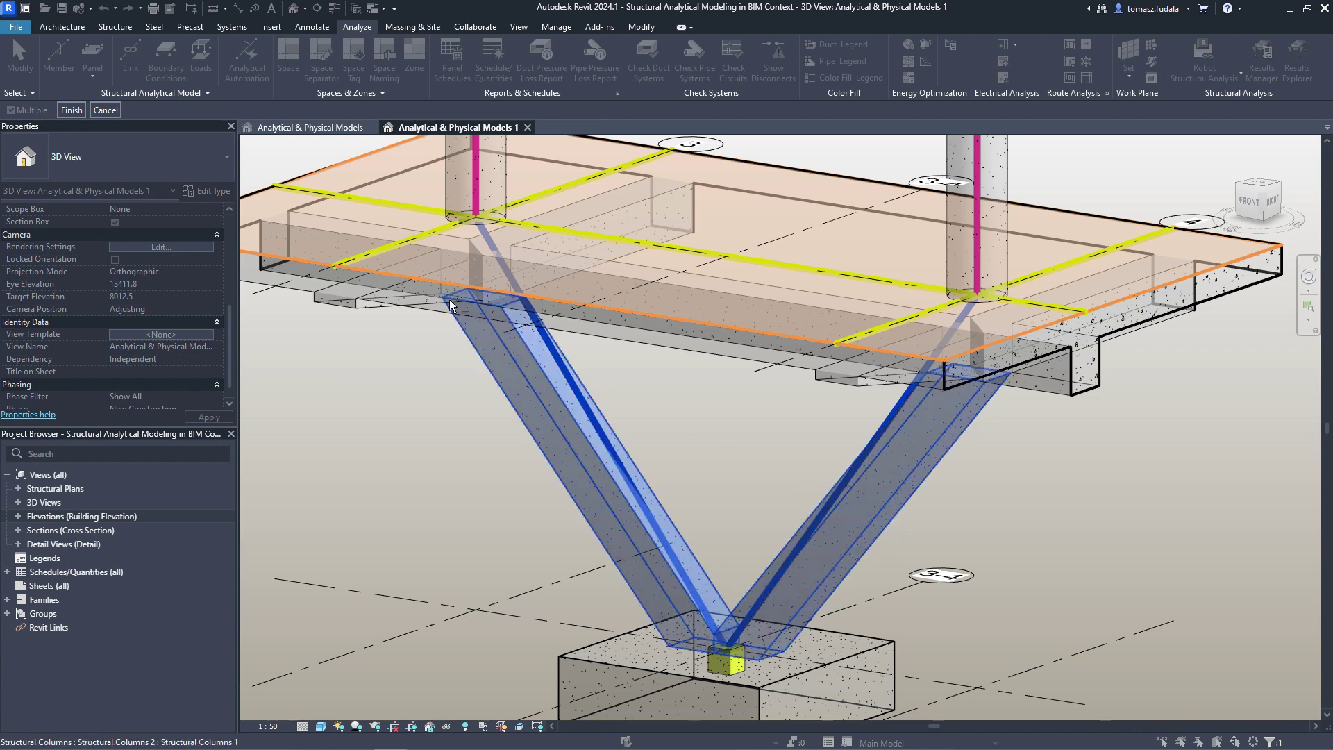
click(72, 110)
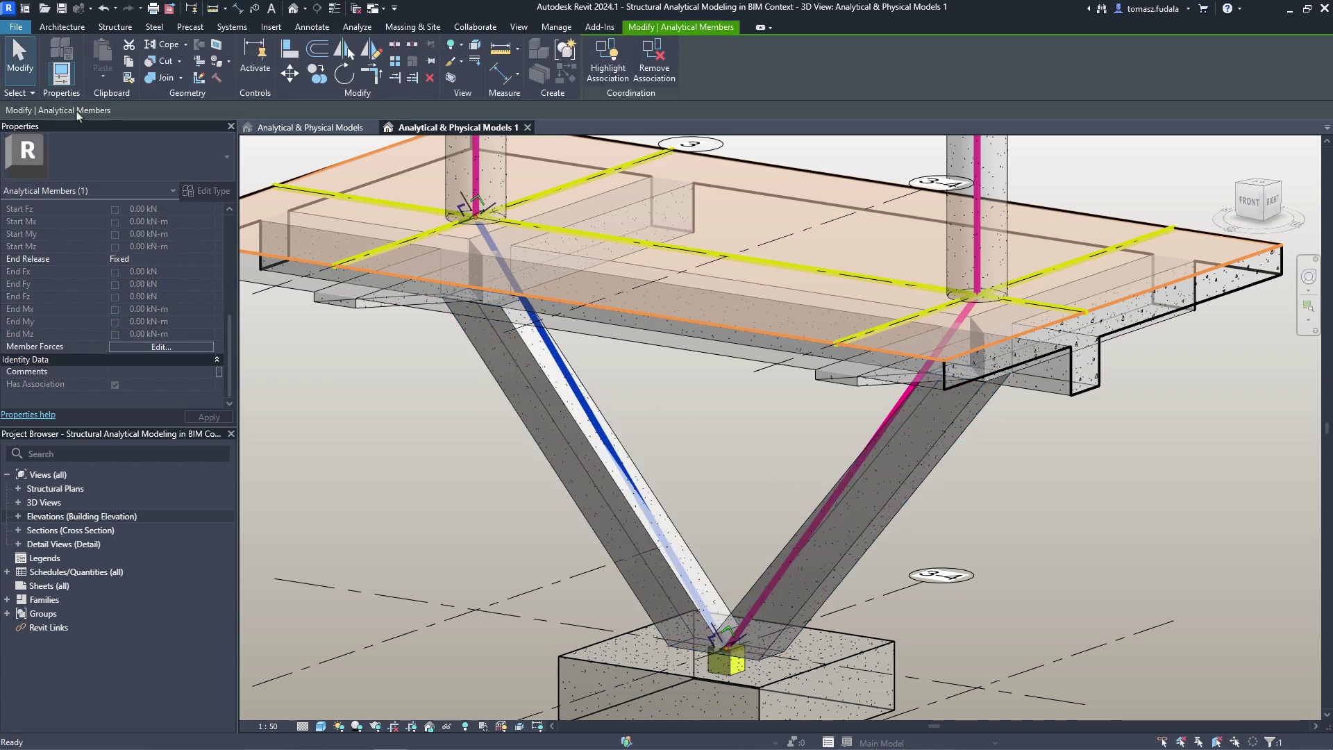
click(408, 387)
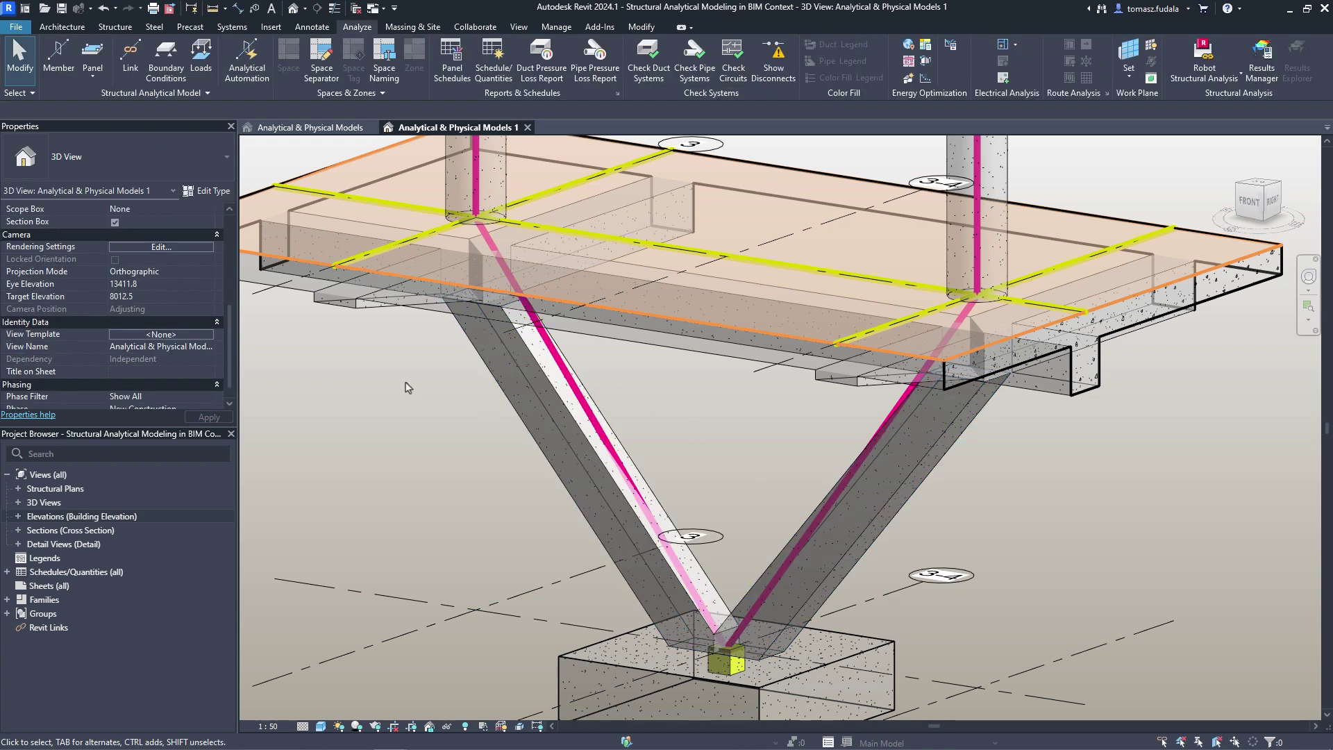
Step: Highlight the analytical members associated with the physical V-shaped column
click(589, 505)
click(719, 78)
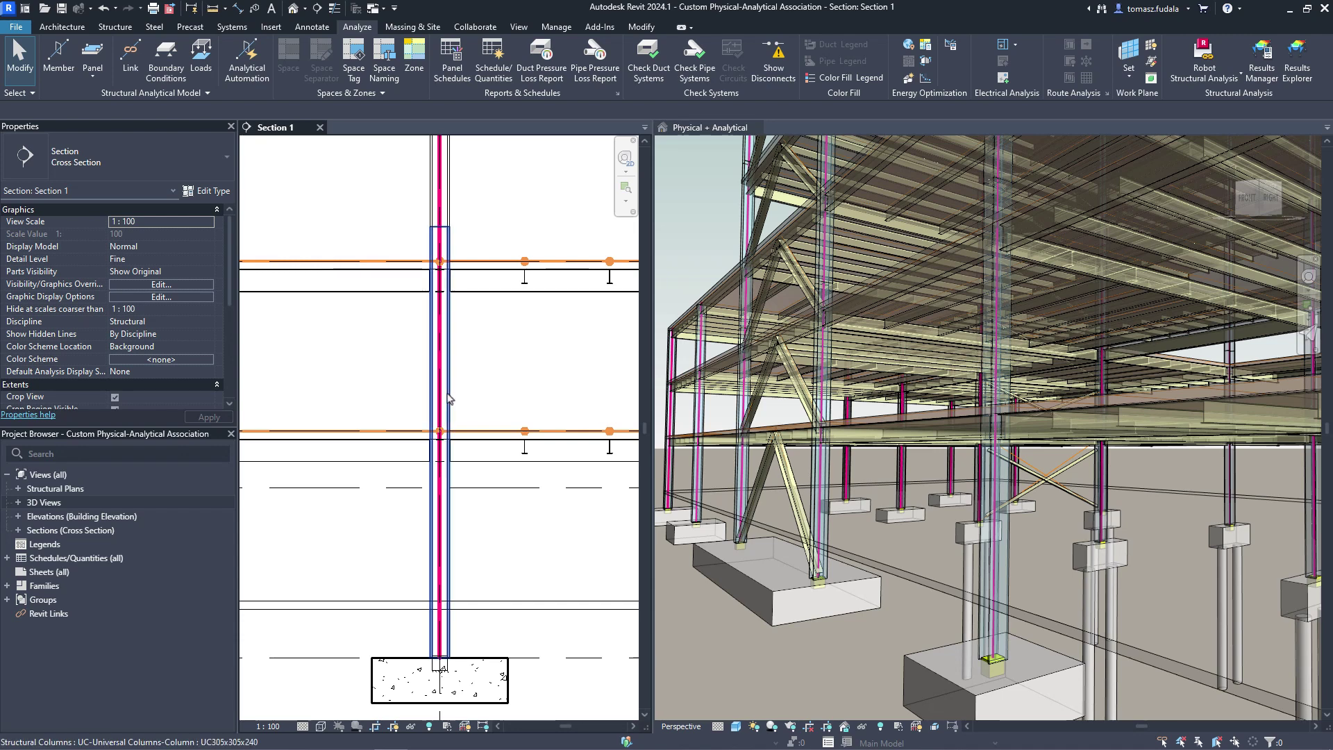
Step: Associate the stacked analytical column members in Section 1 with the single physical UC305x305x240 steel column
click(440, 389)
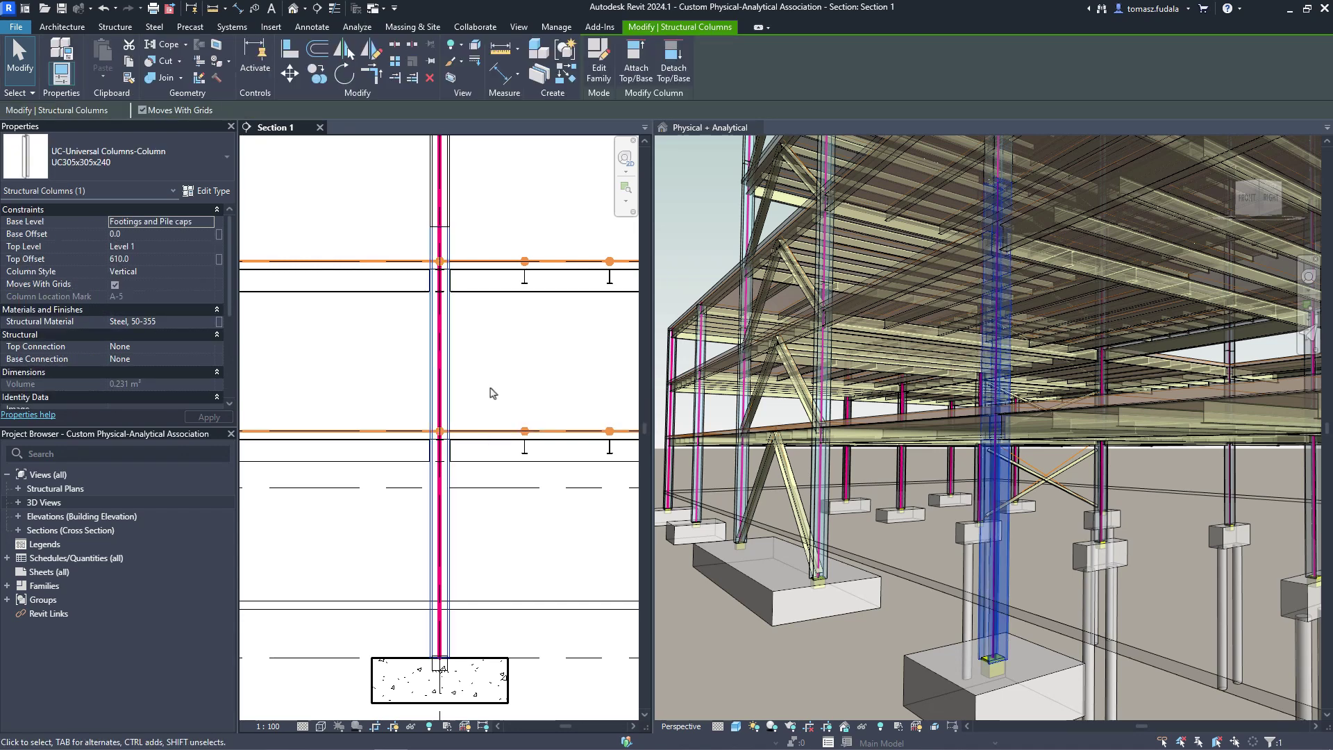
click(492, 393)
click(439, 512)
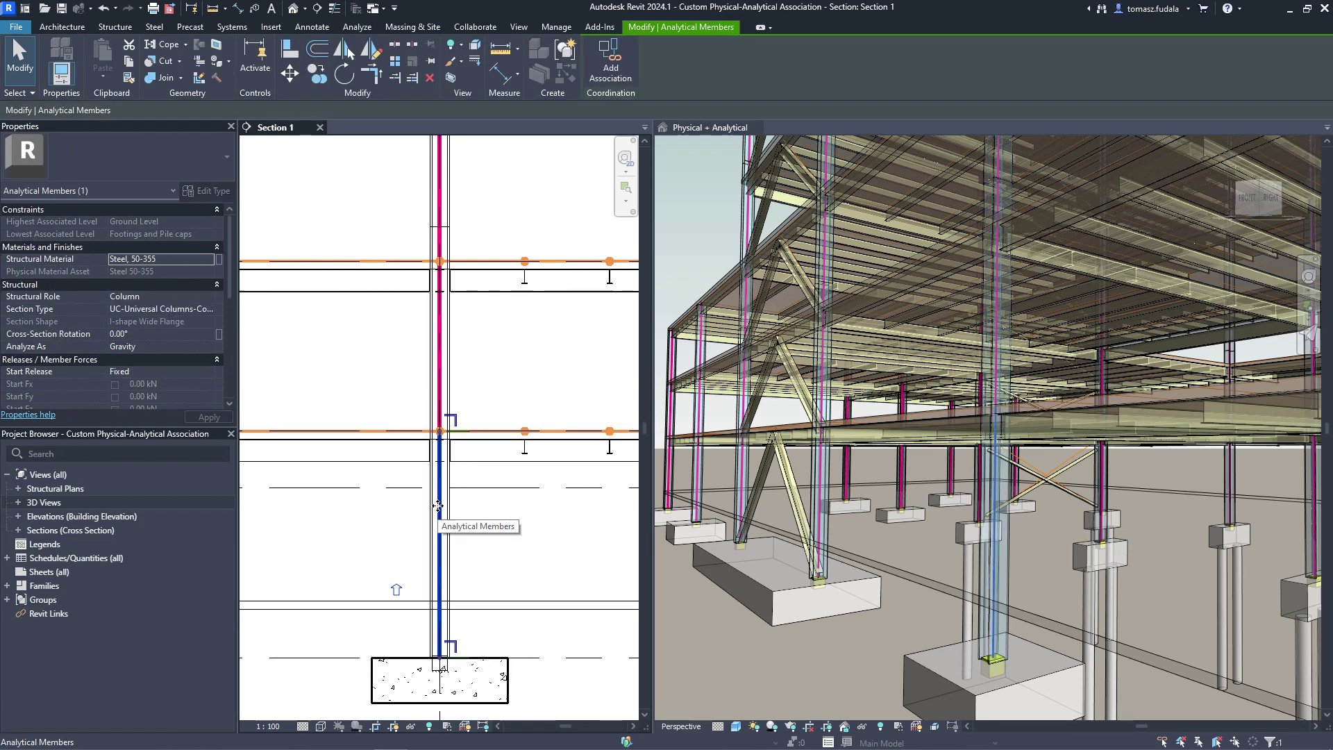
click(611, 67)
key(Tab)
click(440, 538)
click(449, 540)
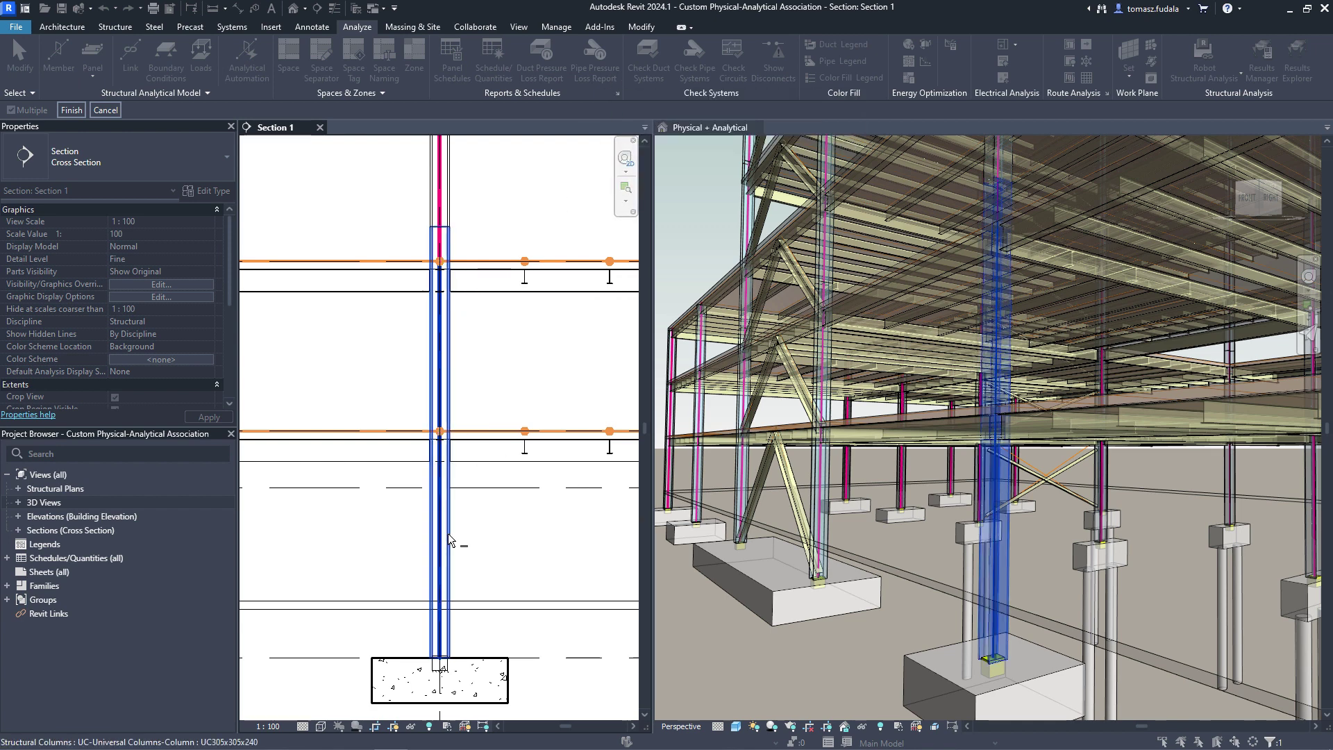
click(74, 110)
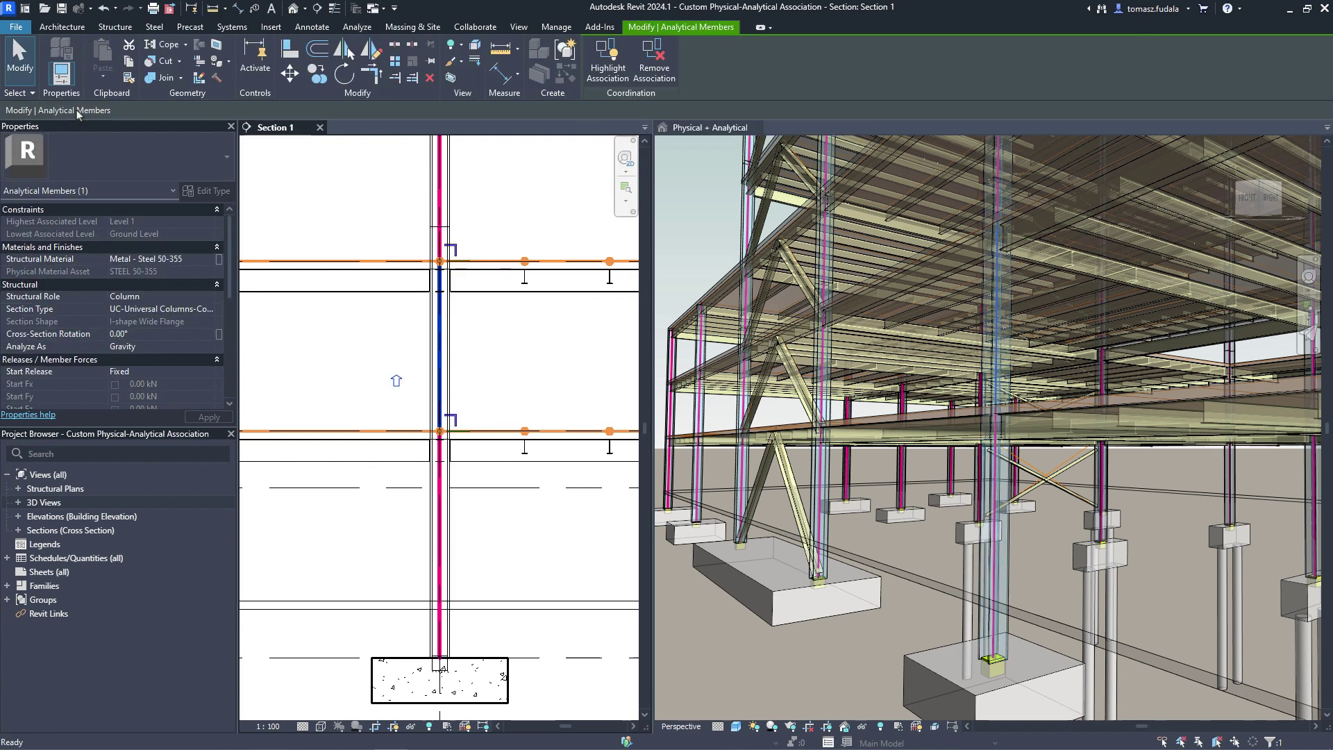
Step: Highlight the analytical members associated with the physical UC305x305x240 steel column in Section 1
click(303, 347)
click(448, 381)
click(727, 86)
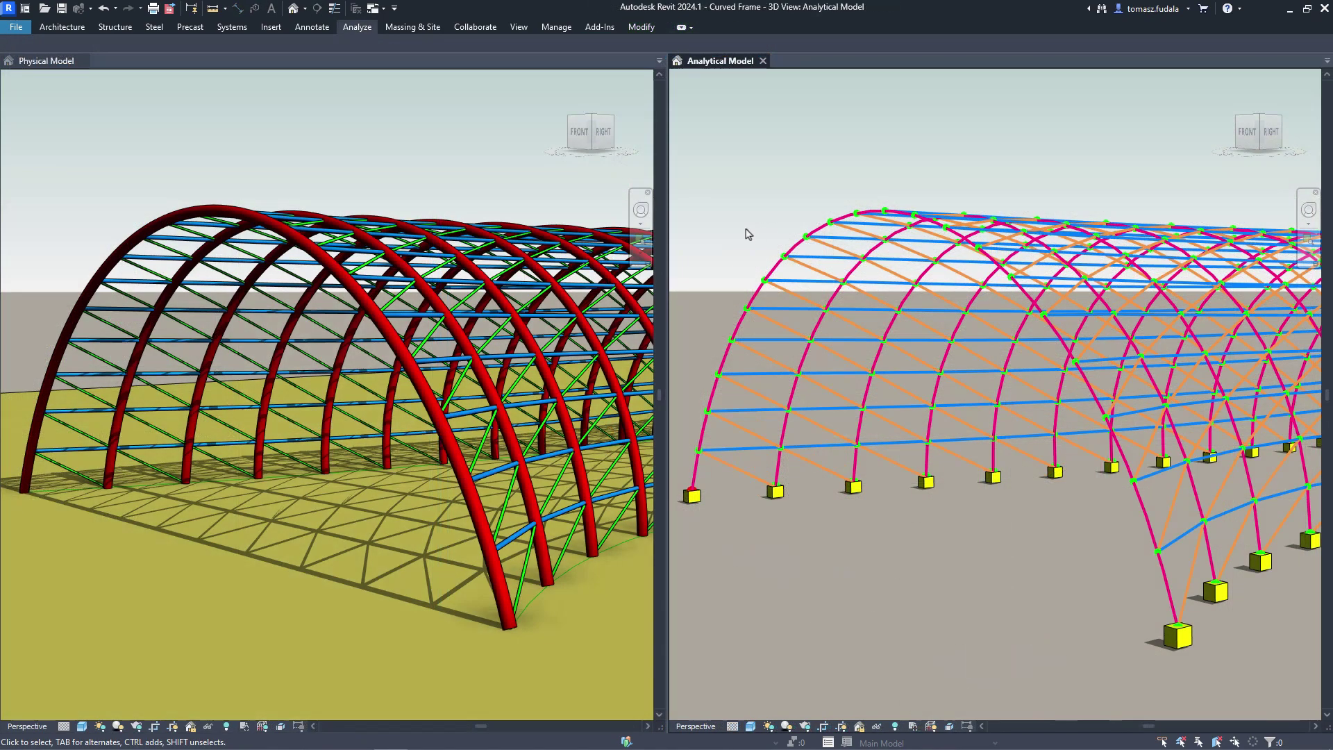
Step: Reshape the front curved analytical arch of the frame by lowering its crown
click(795, 255)
drag(871, 208, 865, 271)
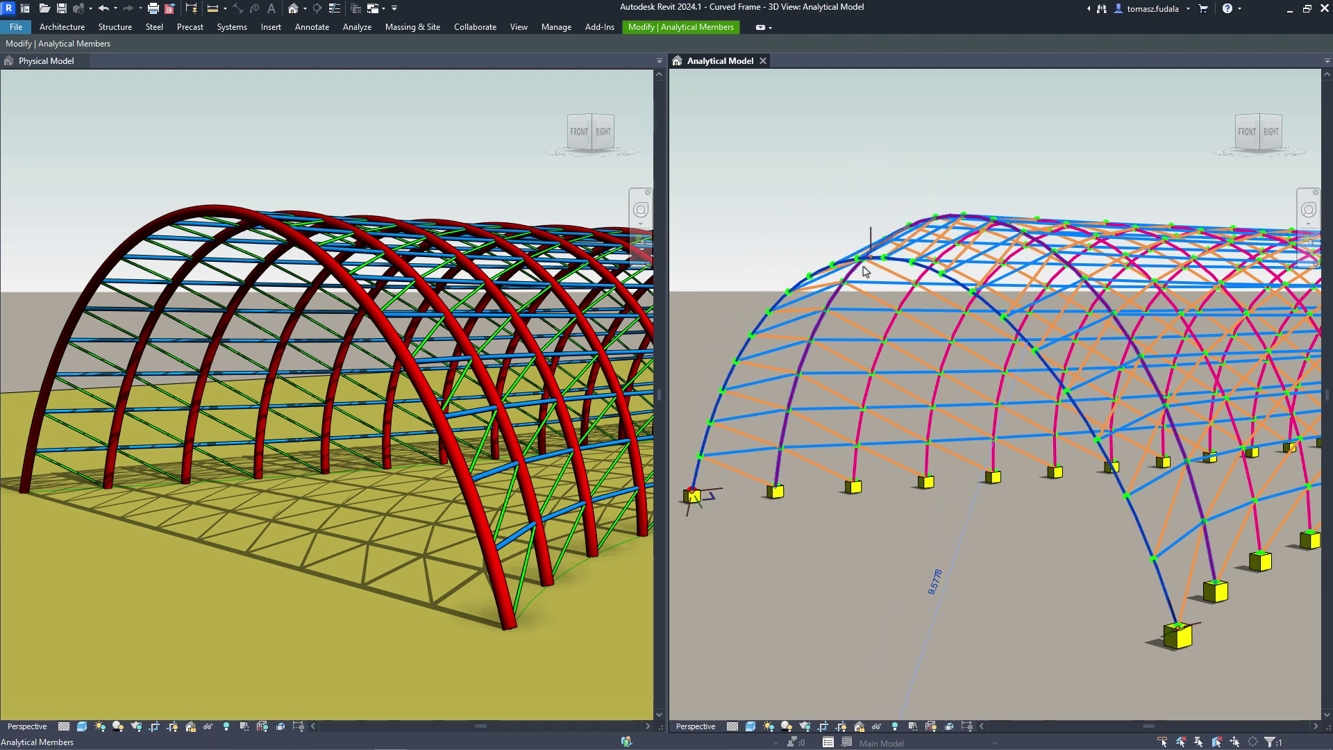
click(779, 164)
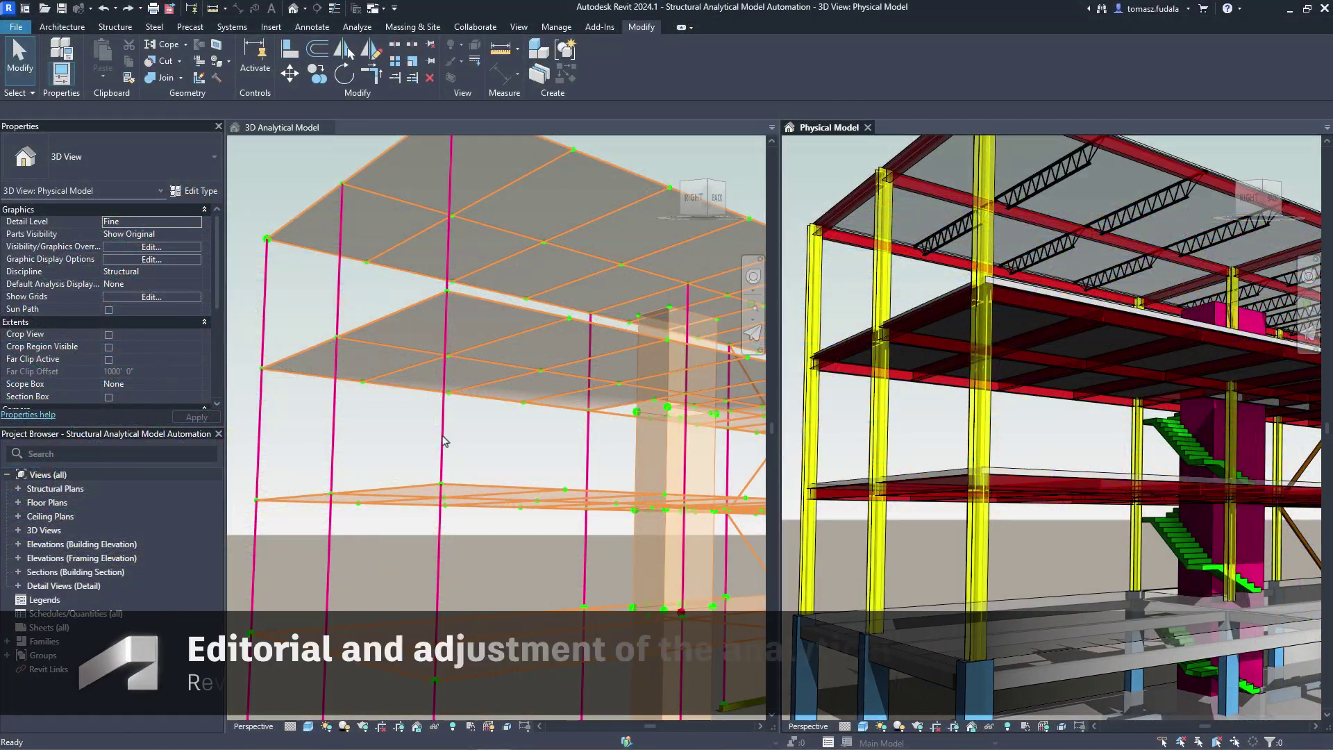
Step: Split the tall analytical column at its Level 3 floor node, and check the lower segment and the corresponding physical column
click(394, 46)
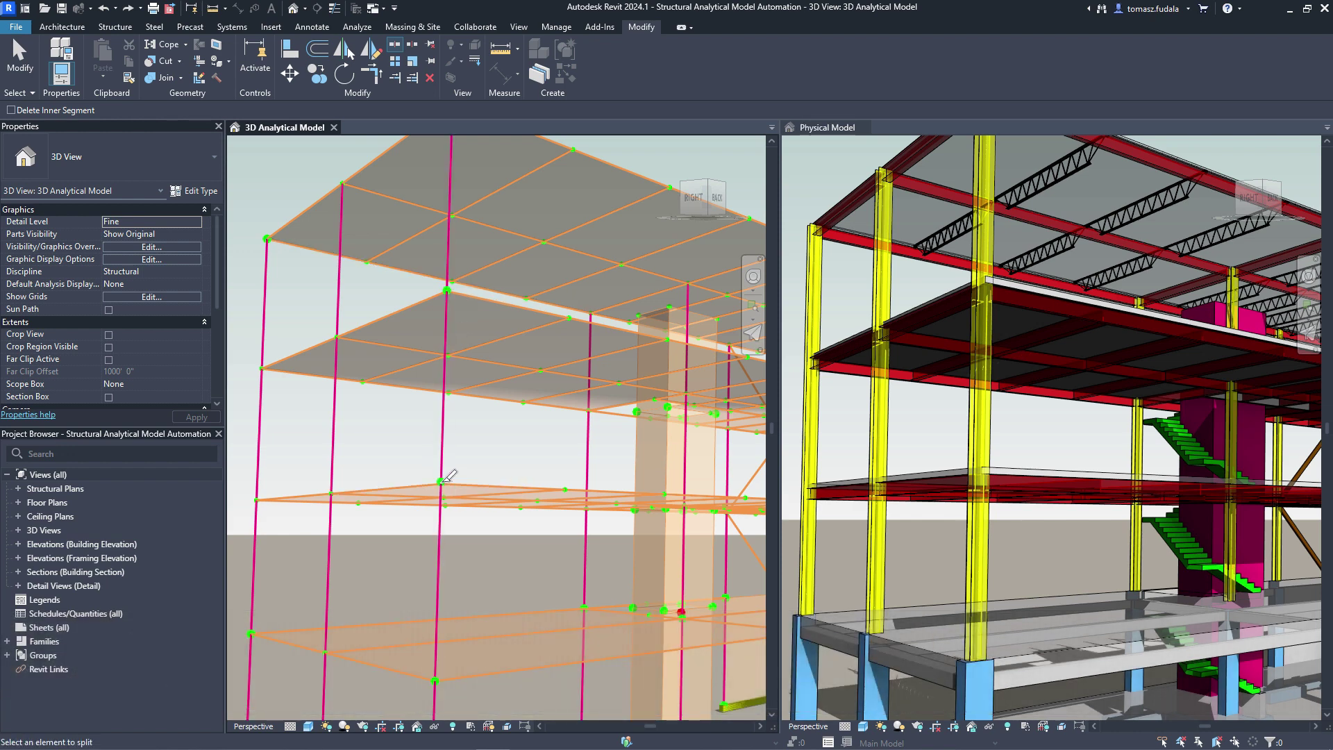
key(Escape)
click(442, 461)
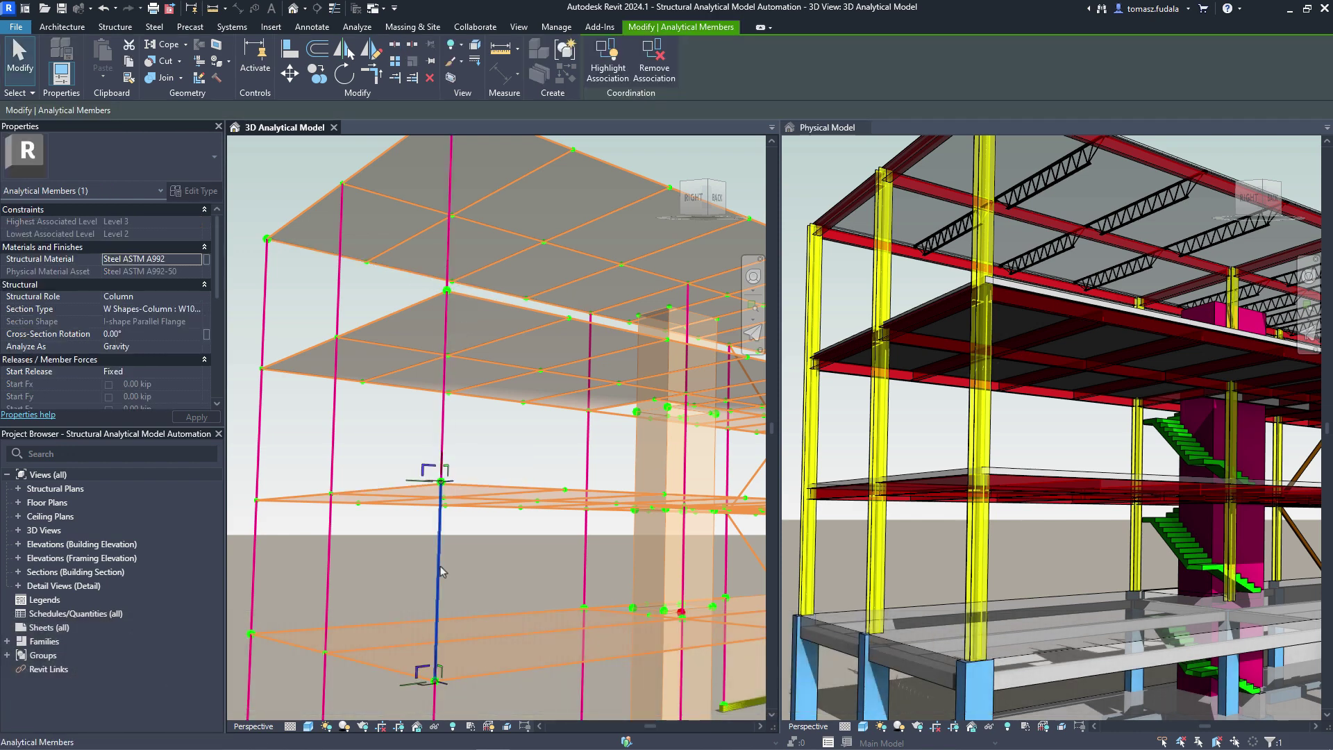
key(Escape)
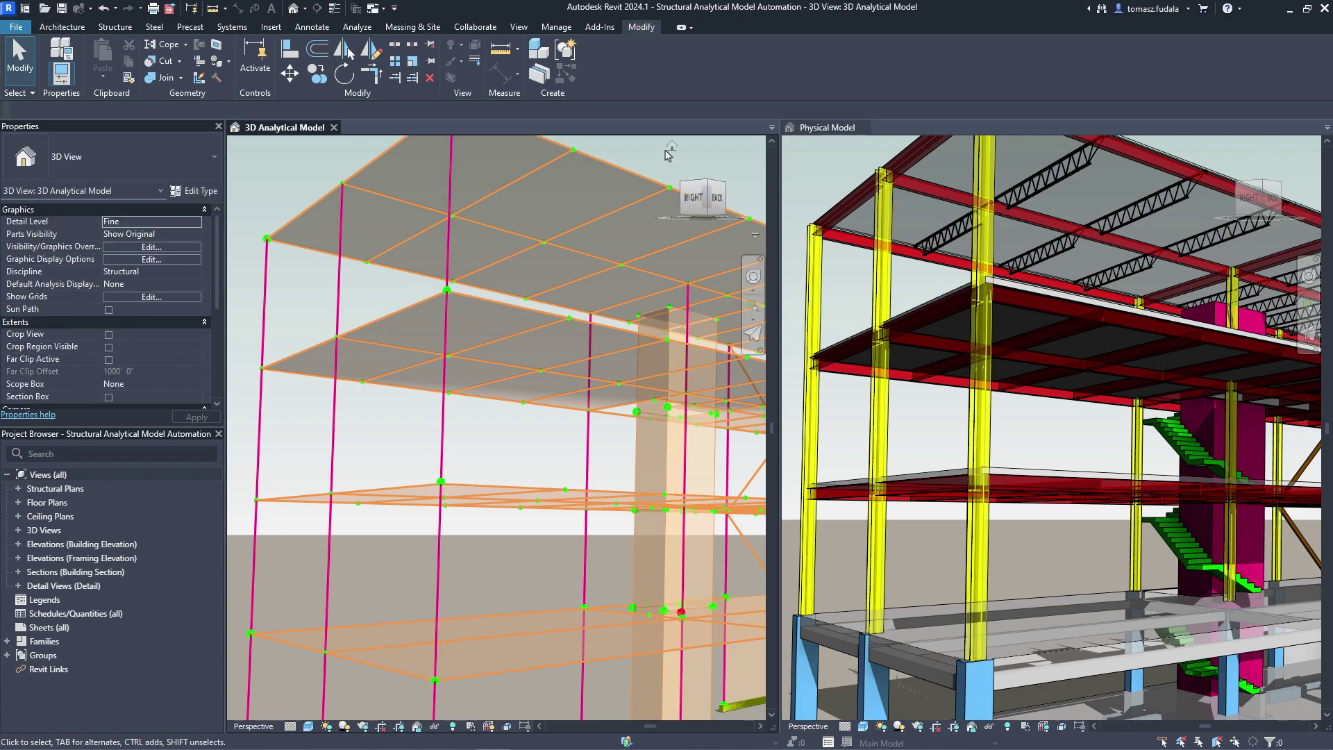
click(986, 256)
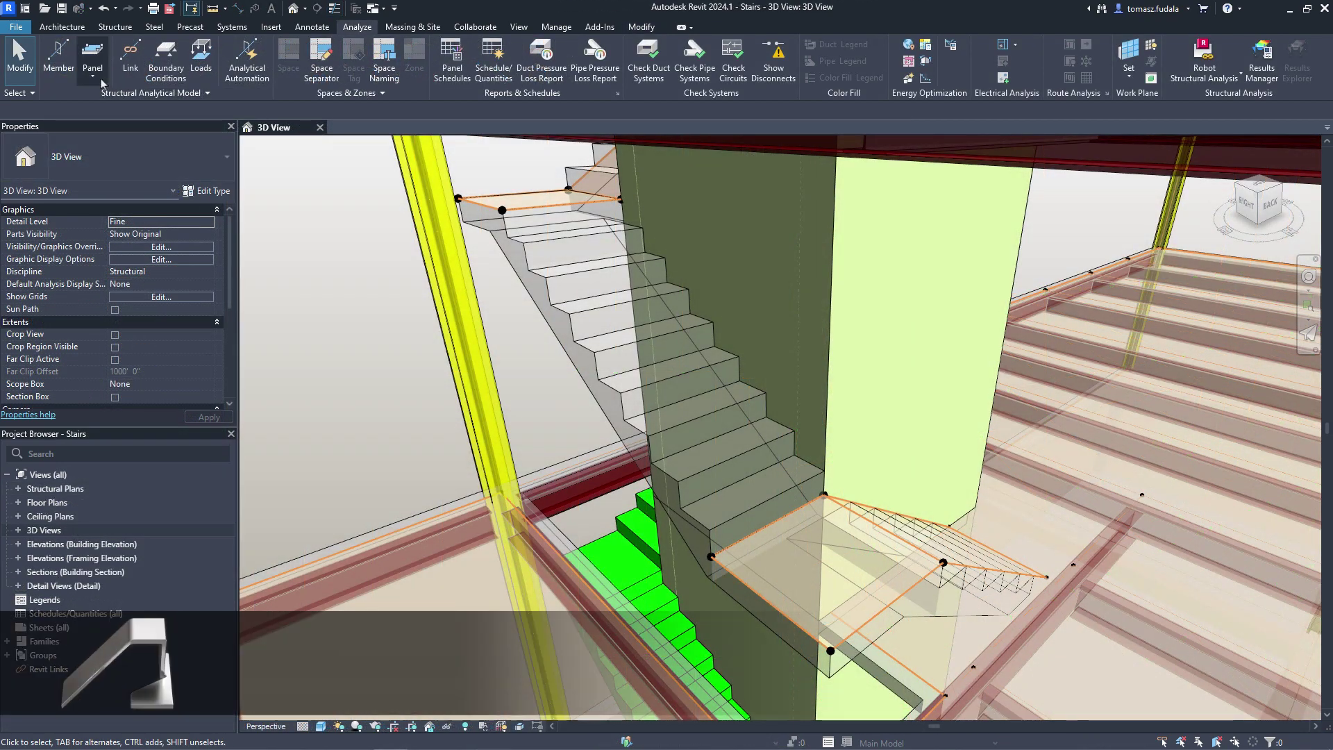
Step: Create a rectangular analytical panel 3' - 0" wide over the upper stair flight between its two landings
click(100, 79)
click(103, 105)
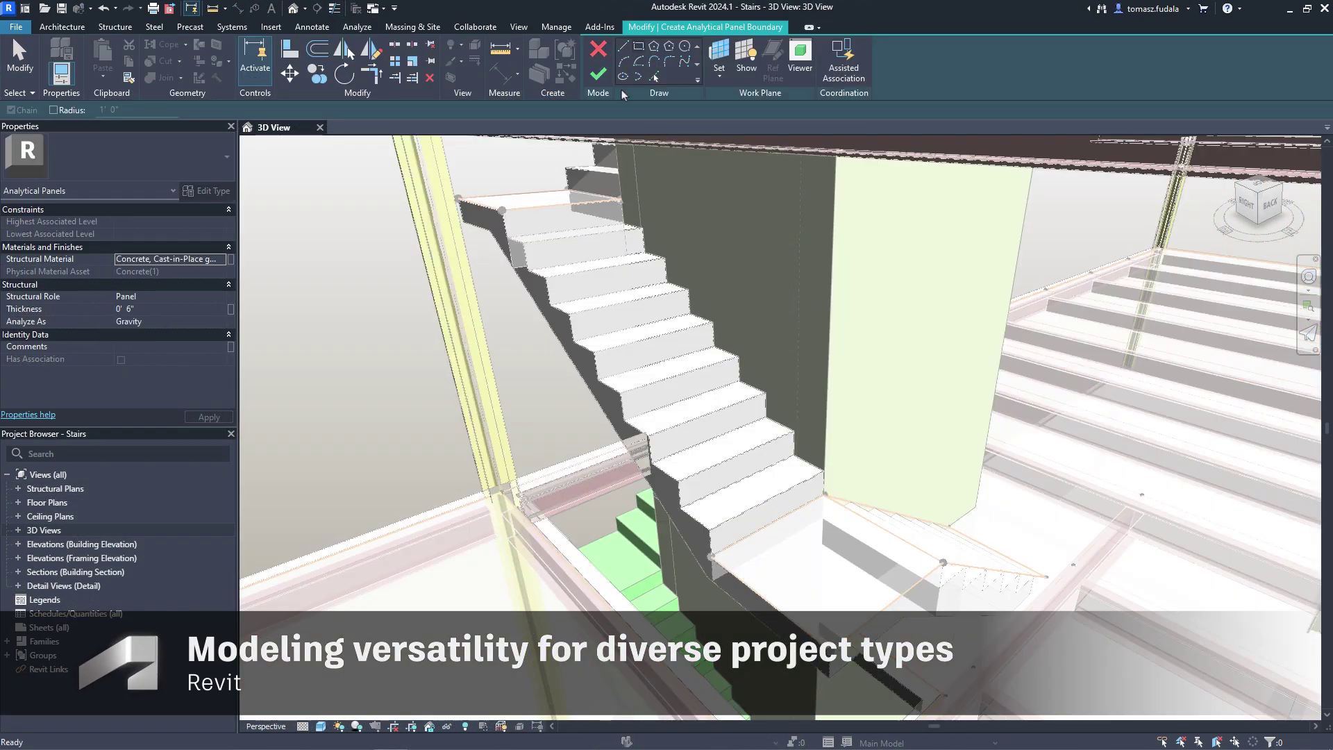
click(507, 203)
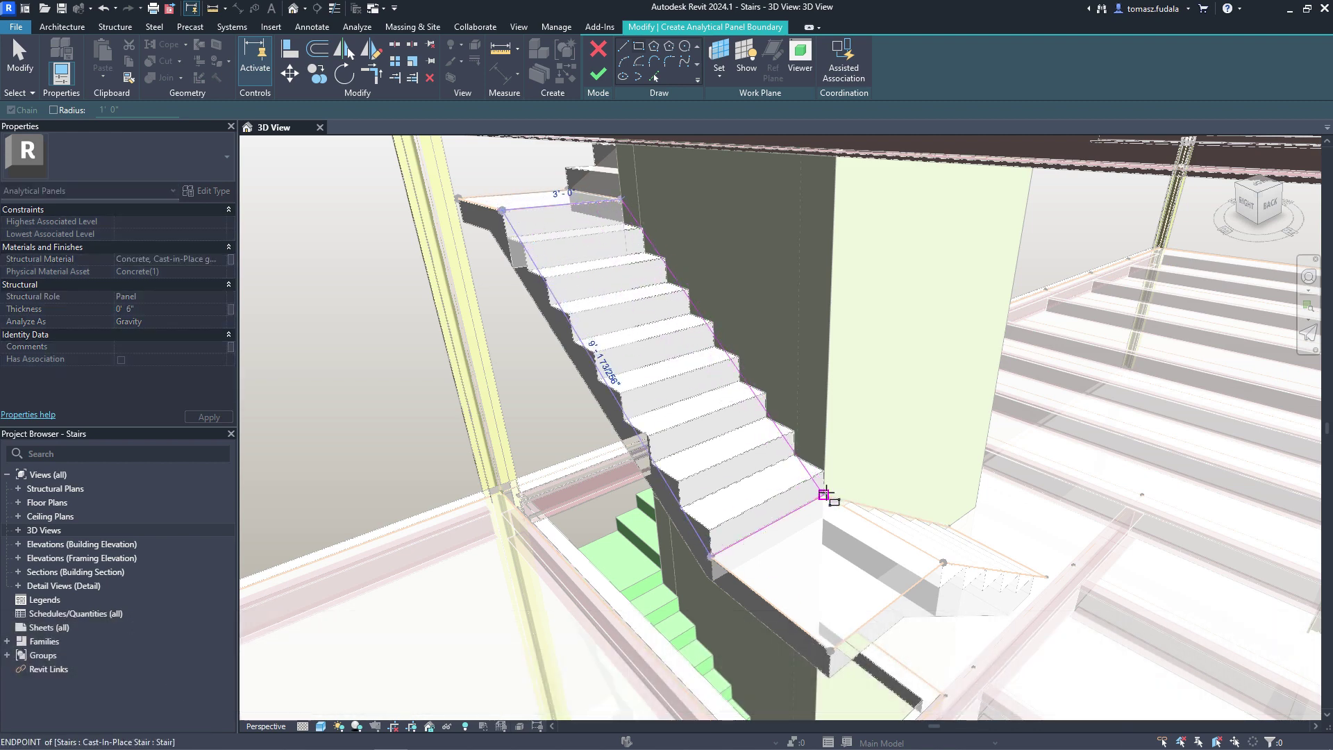
click(825, 494)
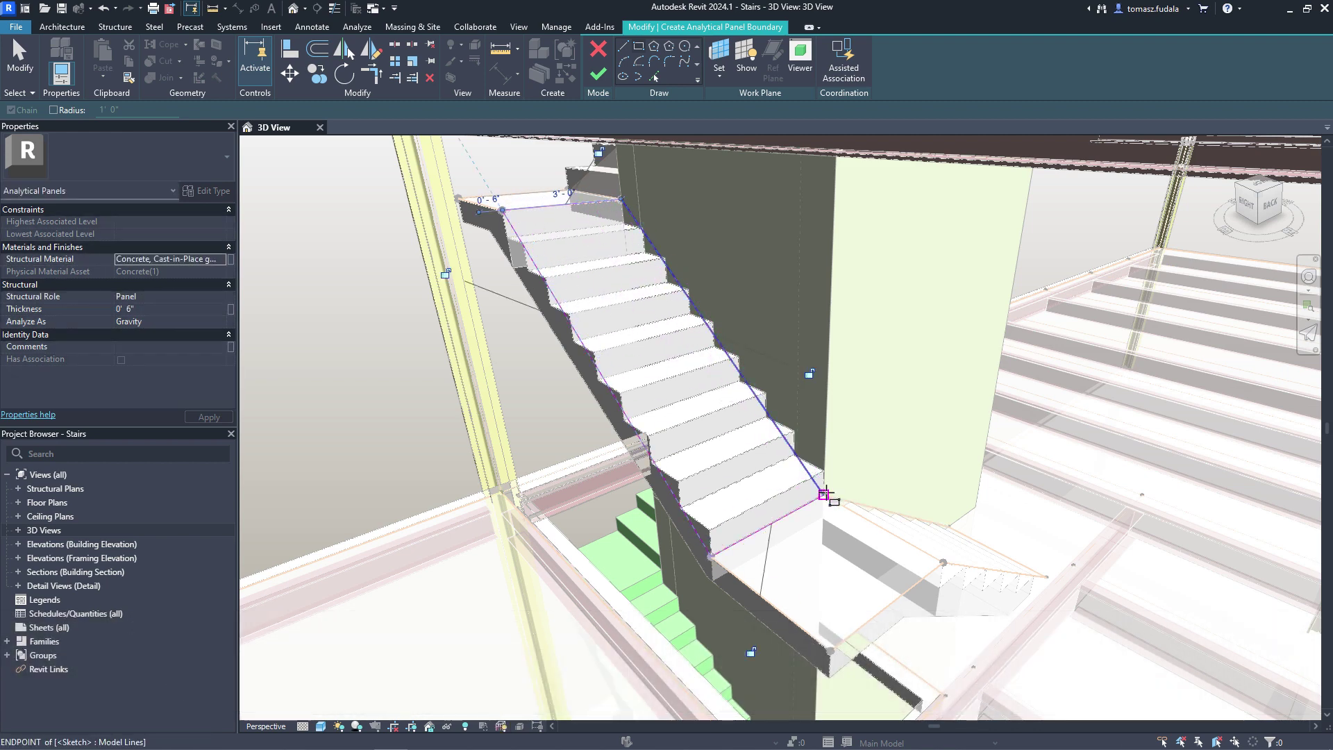
click(598, 74)
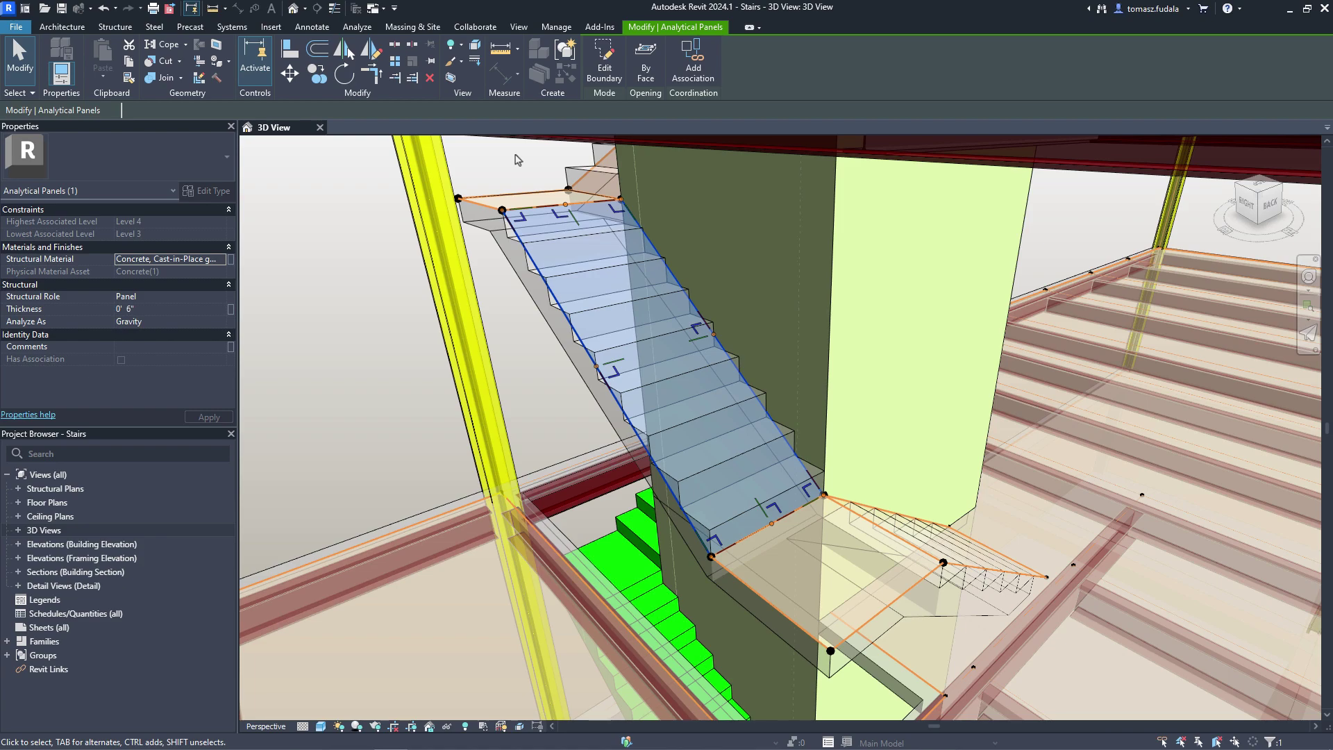
key(Escape)
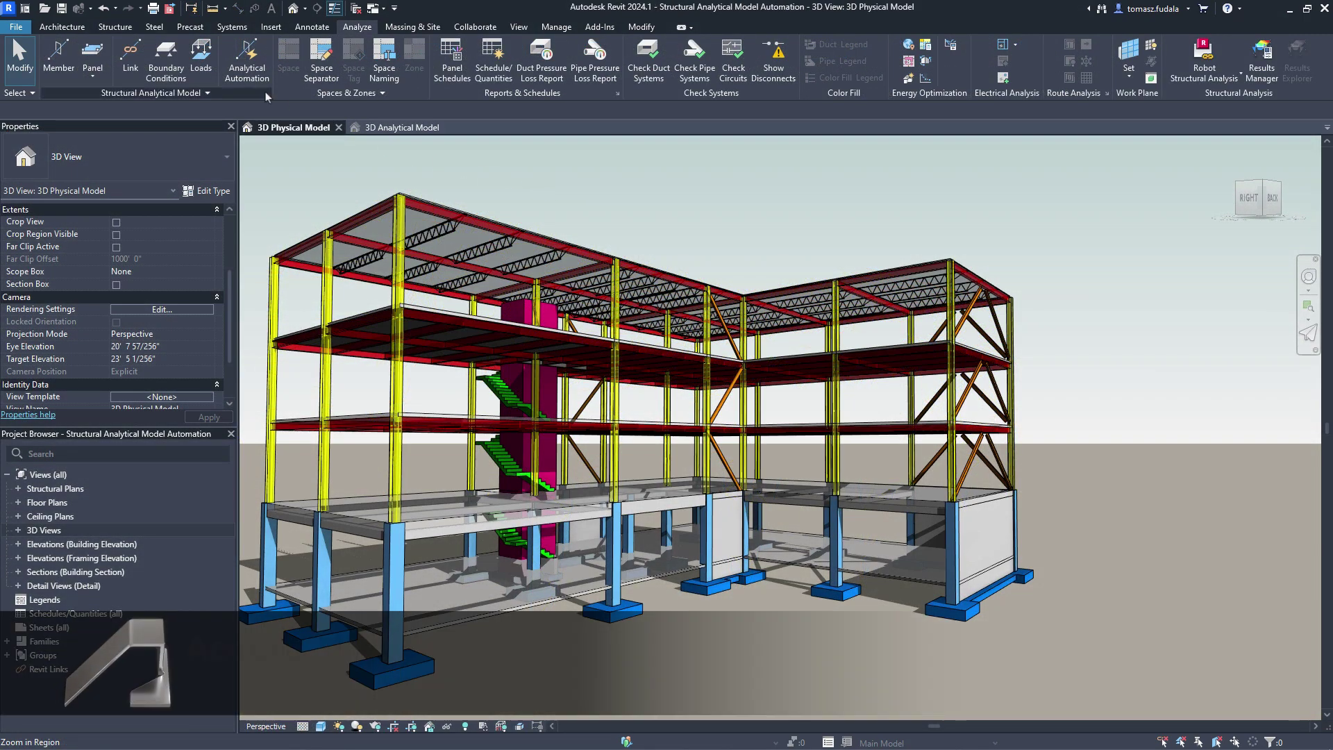
Step: Run the Physical to Analytical for Buildings automation on all physical elements of the building, and start defining boundary conditions
click(242, 84)
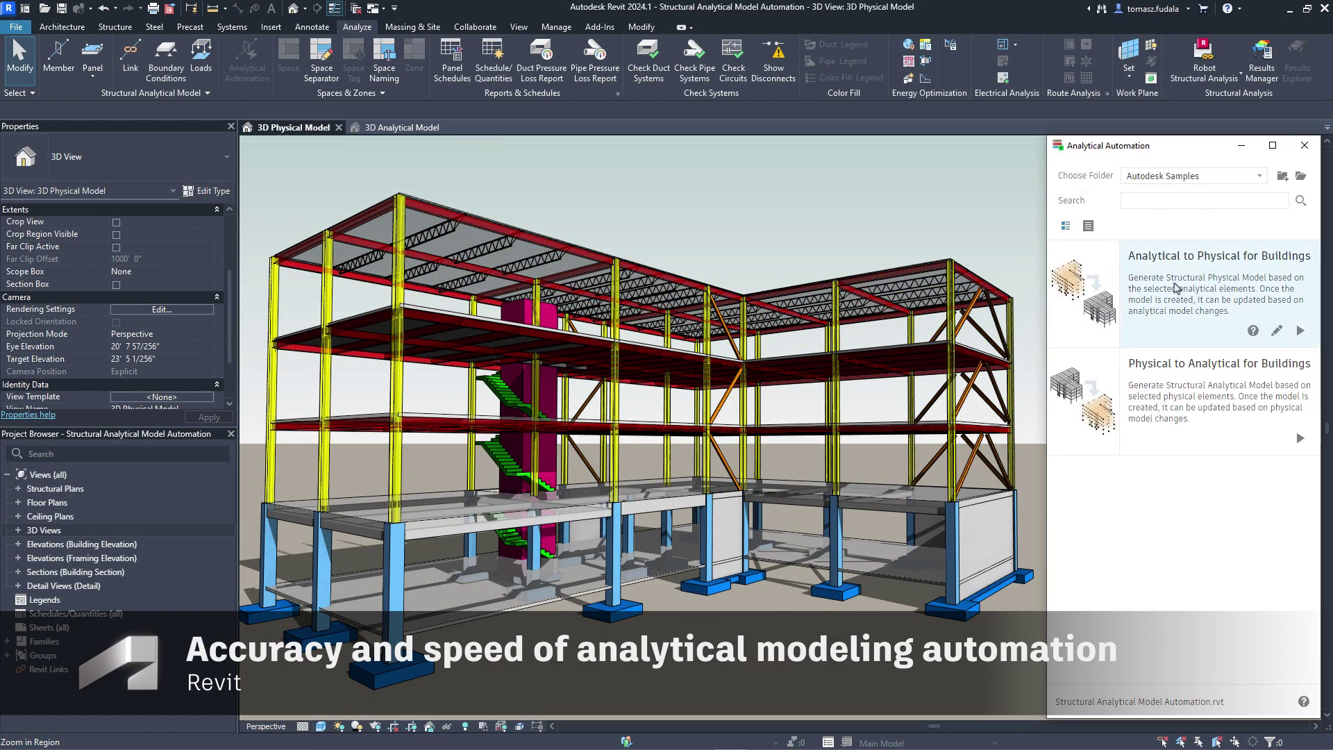
click(1178, 395)
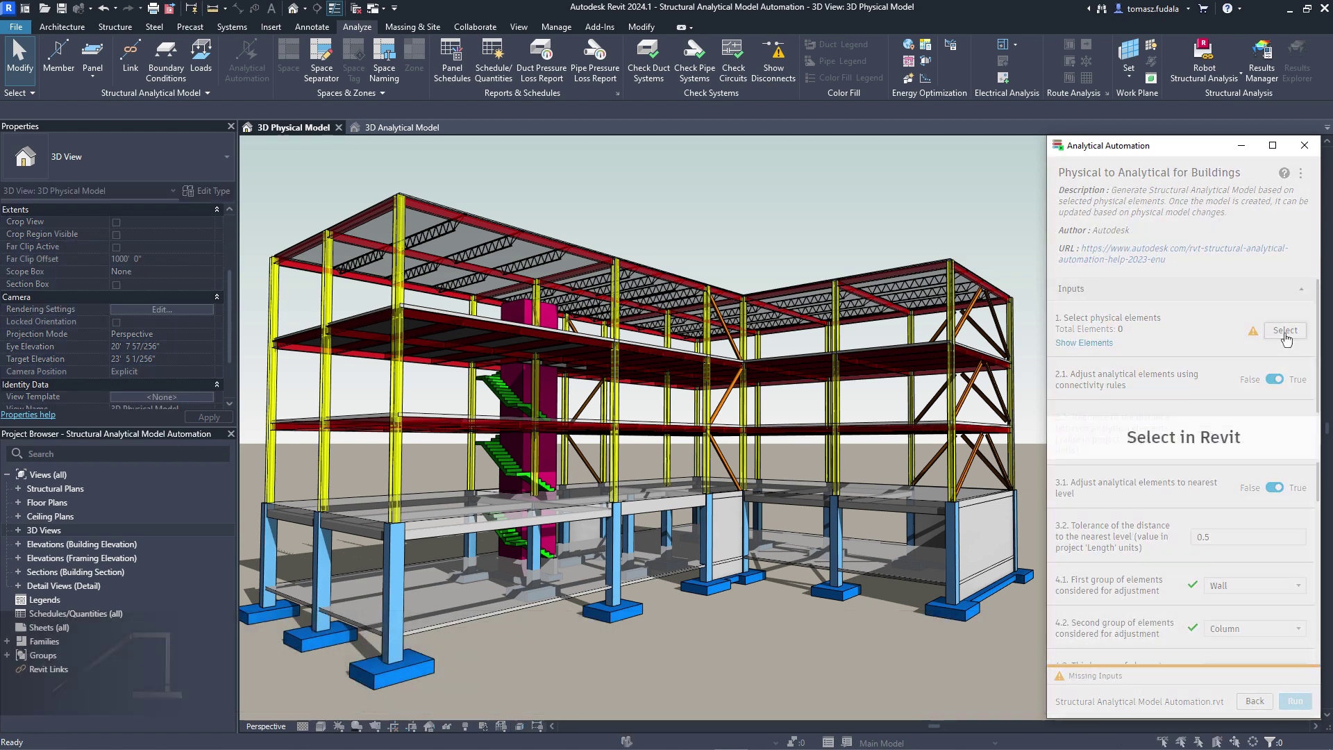
drag(1031, 703, 247, 168)
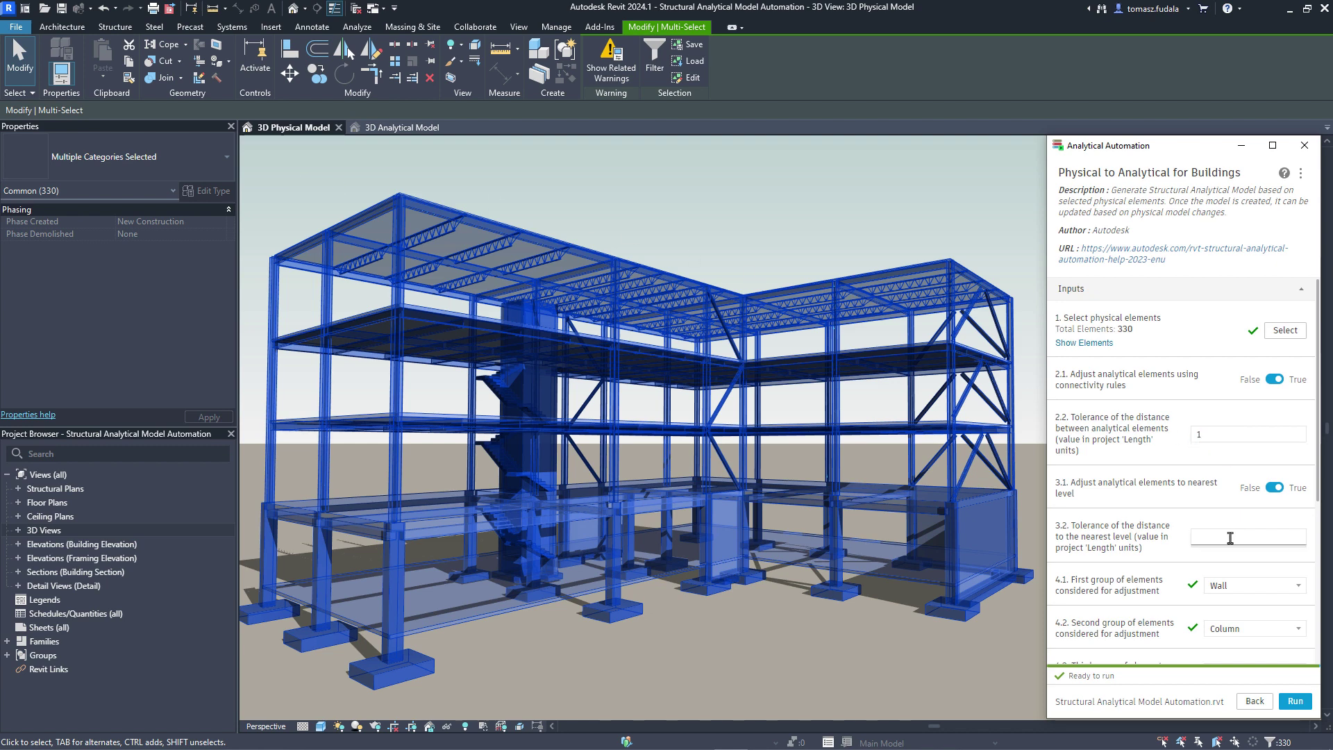
drag(1317, 462, 1313, 618)
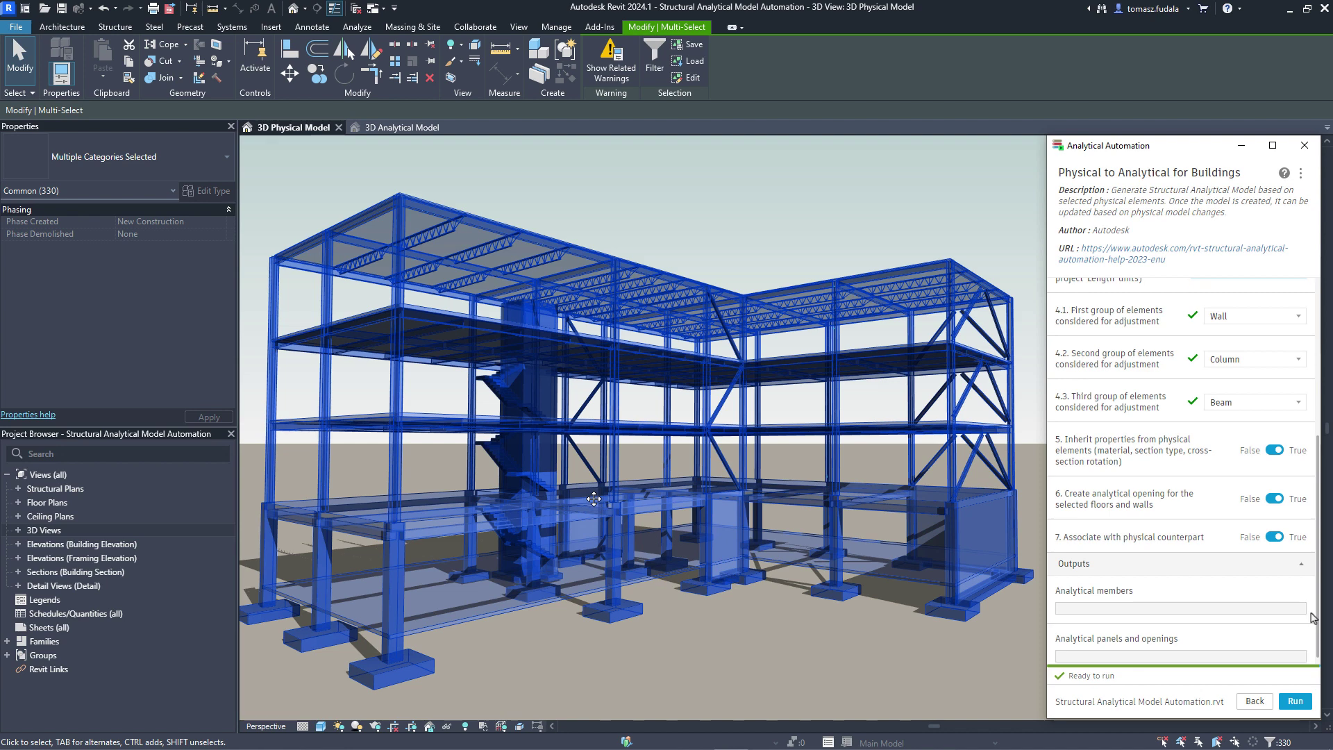
key(Escape)
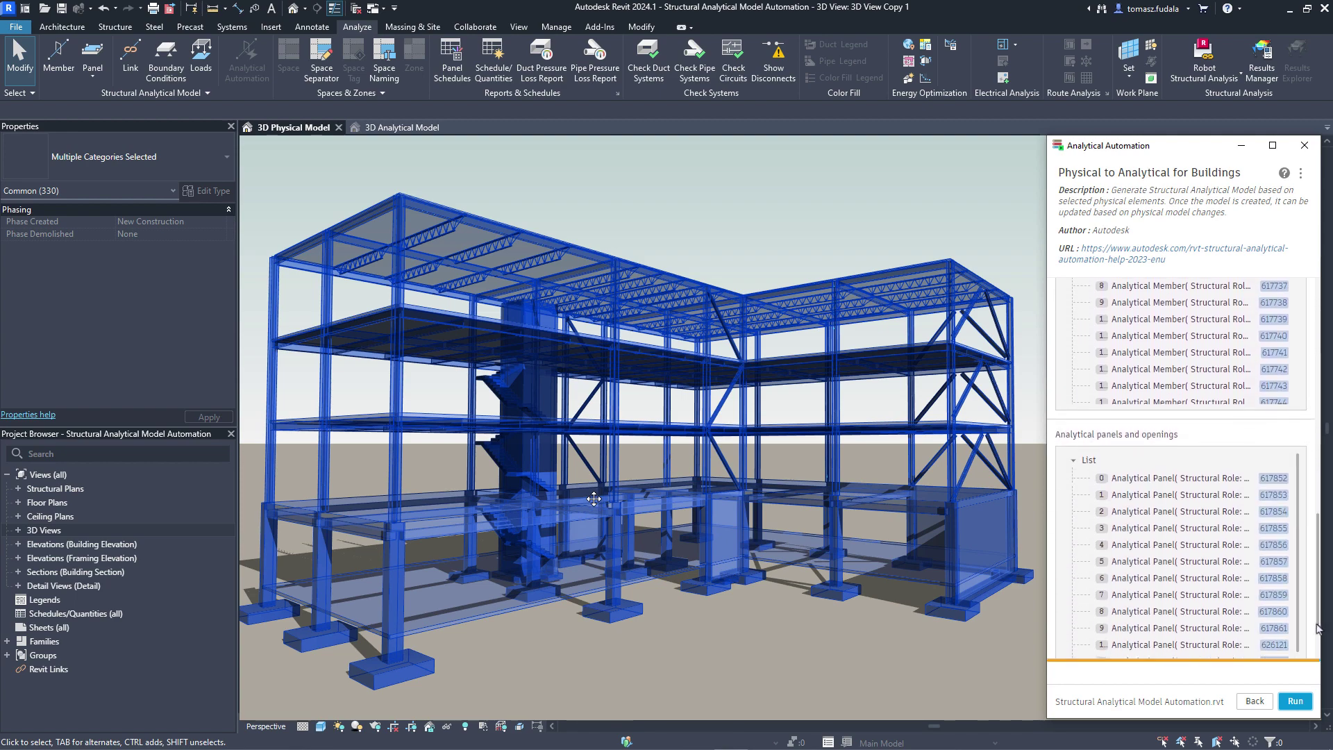
click(166, 63)
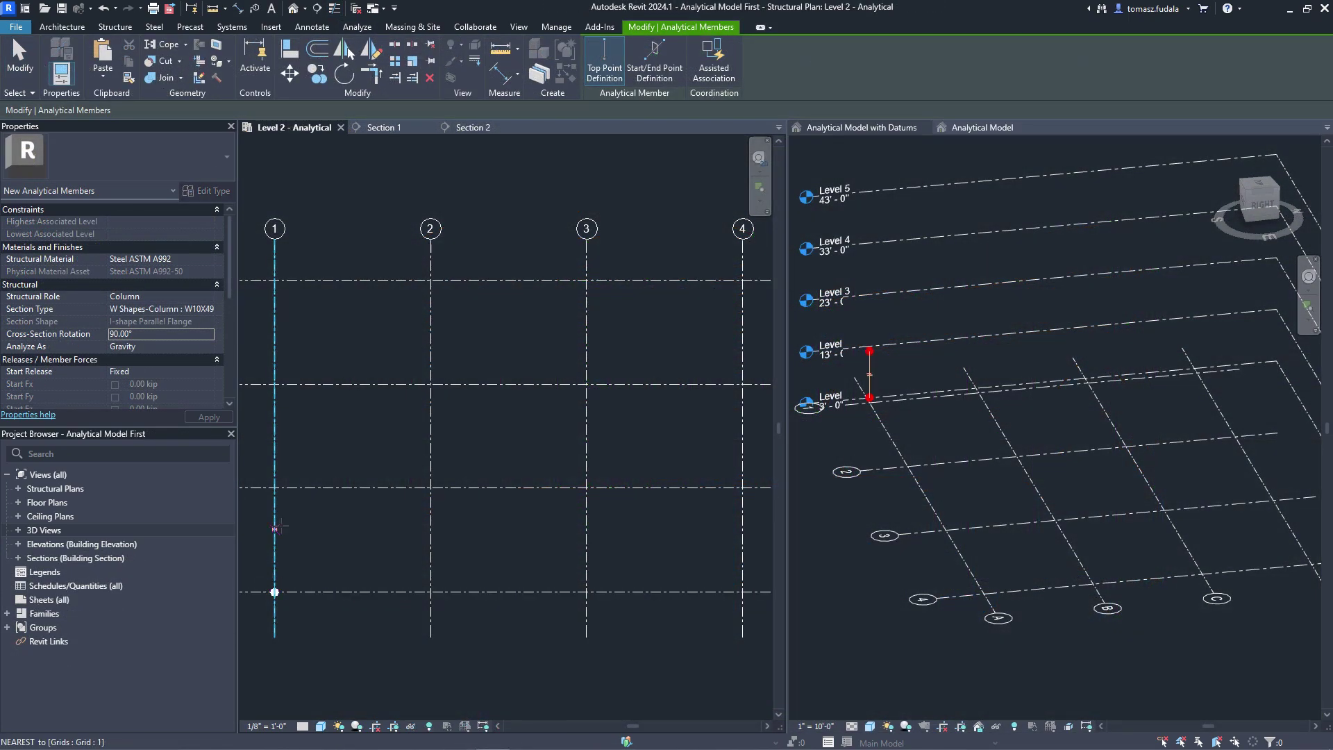
Step: Place W10X49 analytical columns with 90° cross-section rotation at the grid intersections along grid 1 in the Level 2 plan
click(274, 487)
click(274, 384)
click(275, 280)
key(Escape)
Step: Copy the row of analytical columns on grid 1 to grids 2, 3 and 4
drag(255, 260, 305, 608)
click(317, 74)
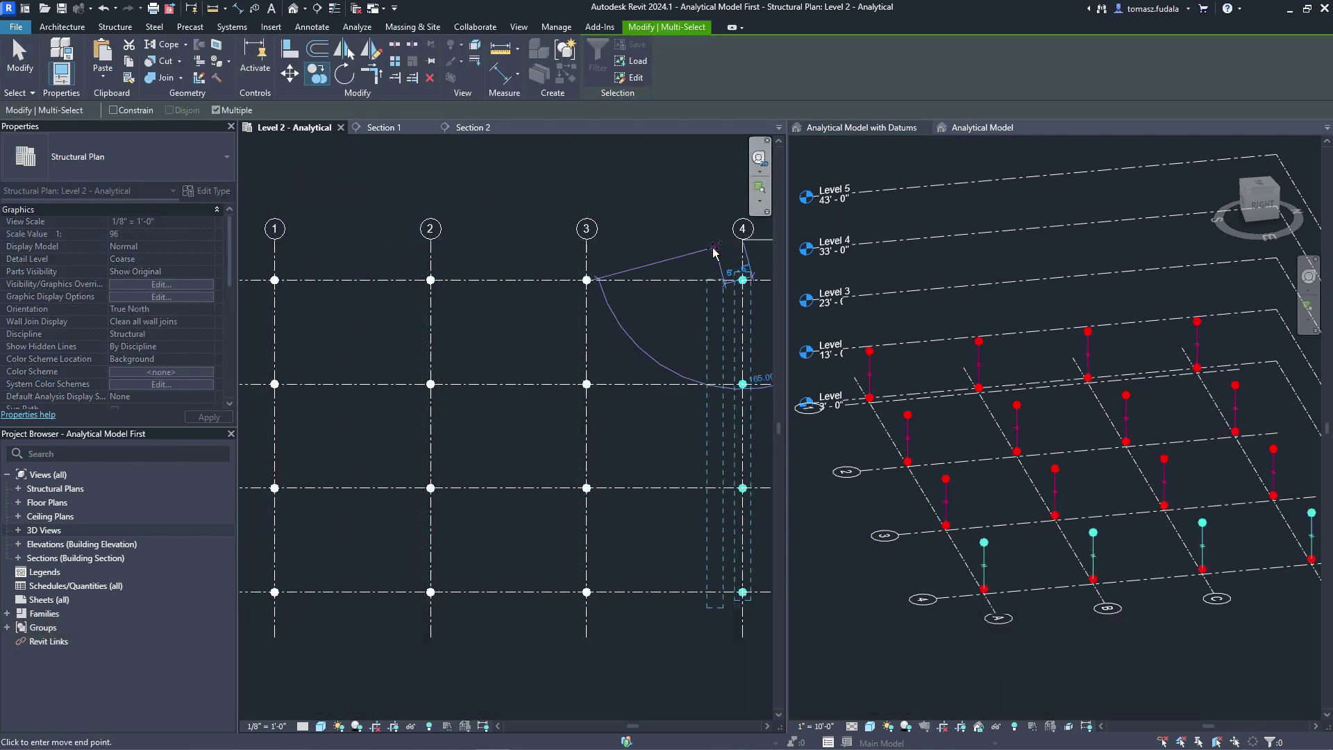
key(Escape)
key(Escape)
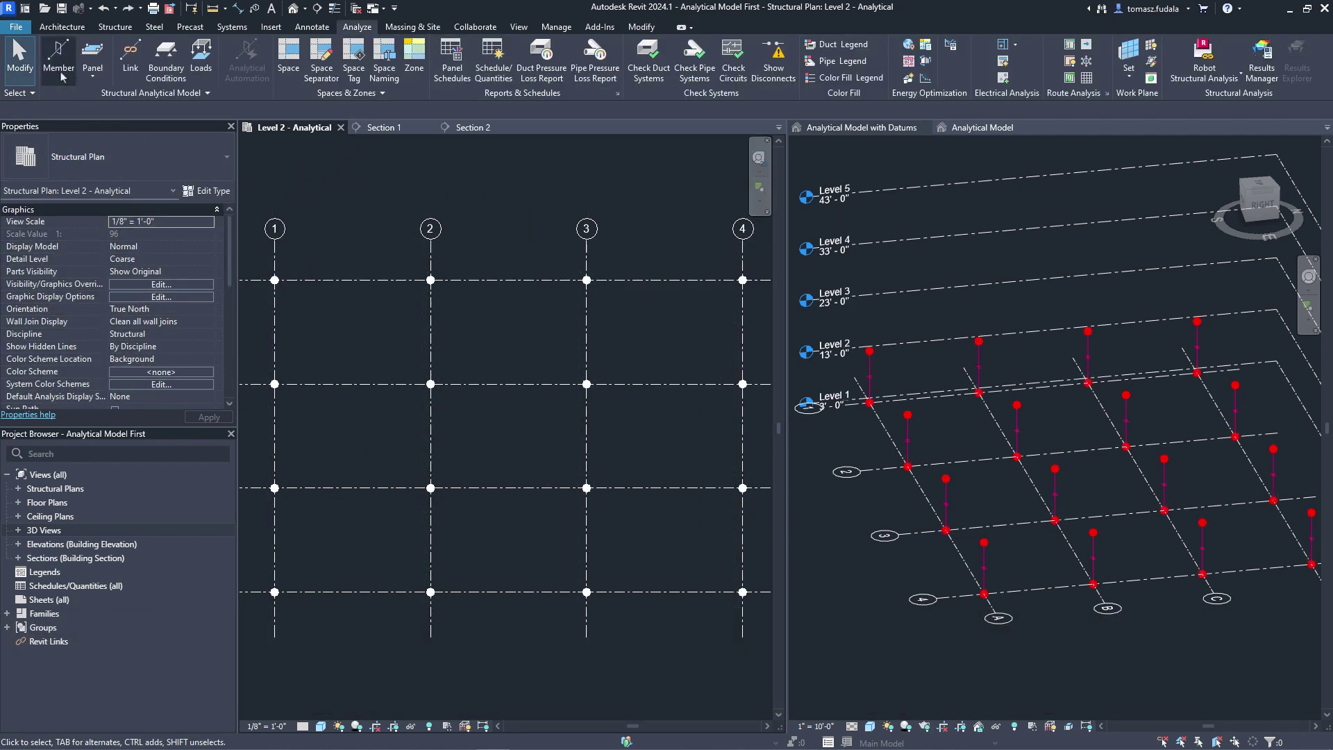
Step: Draw three analytical beams along grid 1 between the column nodes on Level 2 and copy them to the parallel grids
click(60, 63)
click(210, 297)
click(190, 319)
click(274, 280)
click(275, 384)
click(274, 488)
click(274, 592)
click(317, 74)
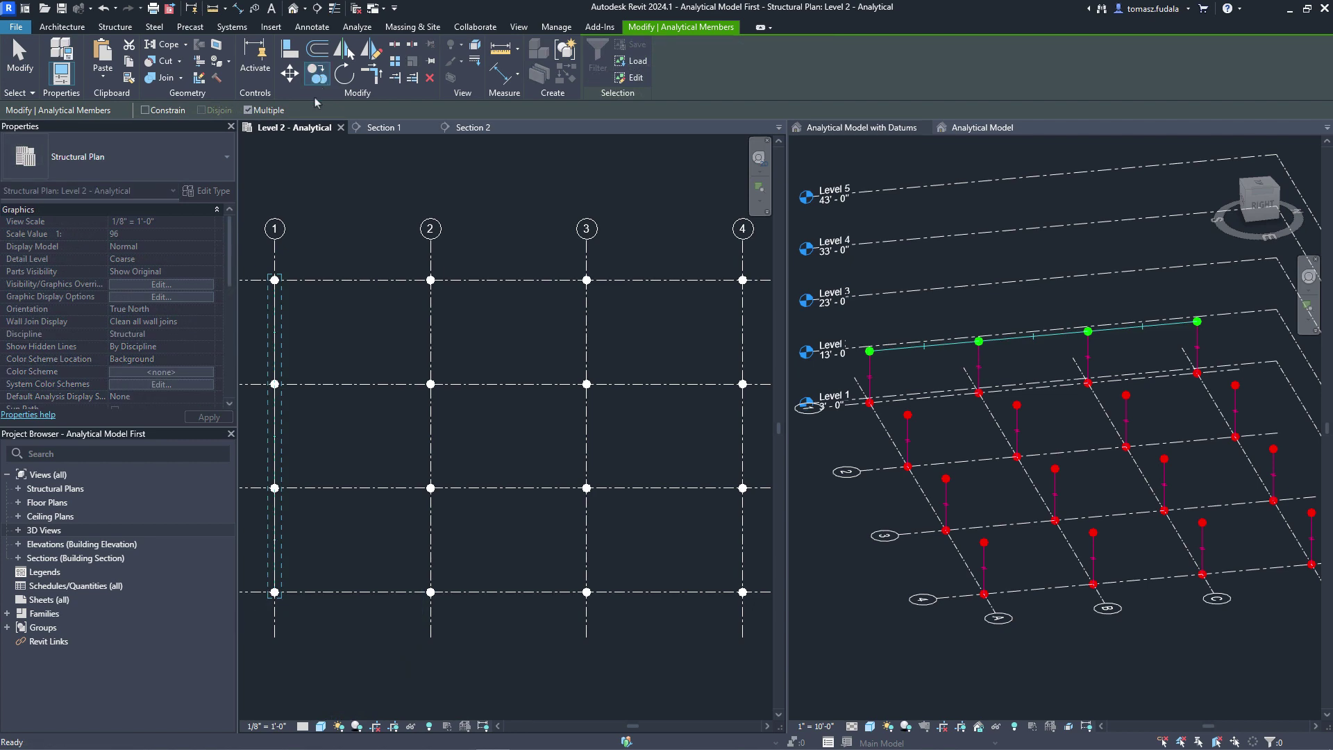
click(427, 238)
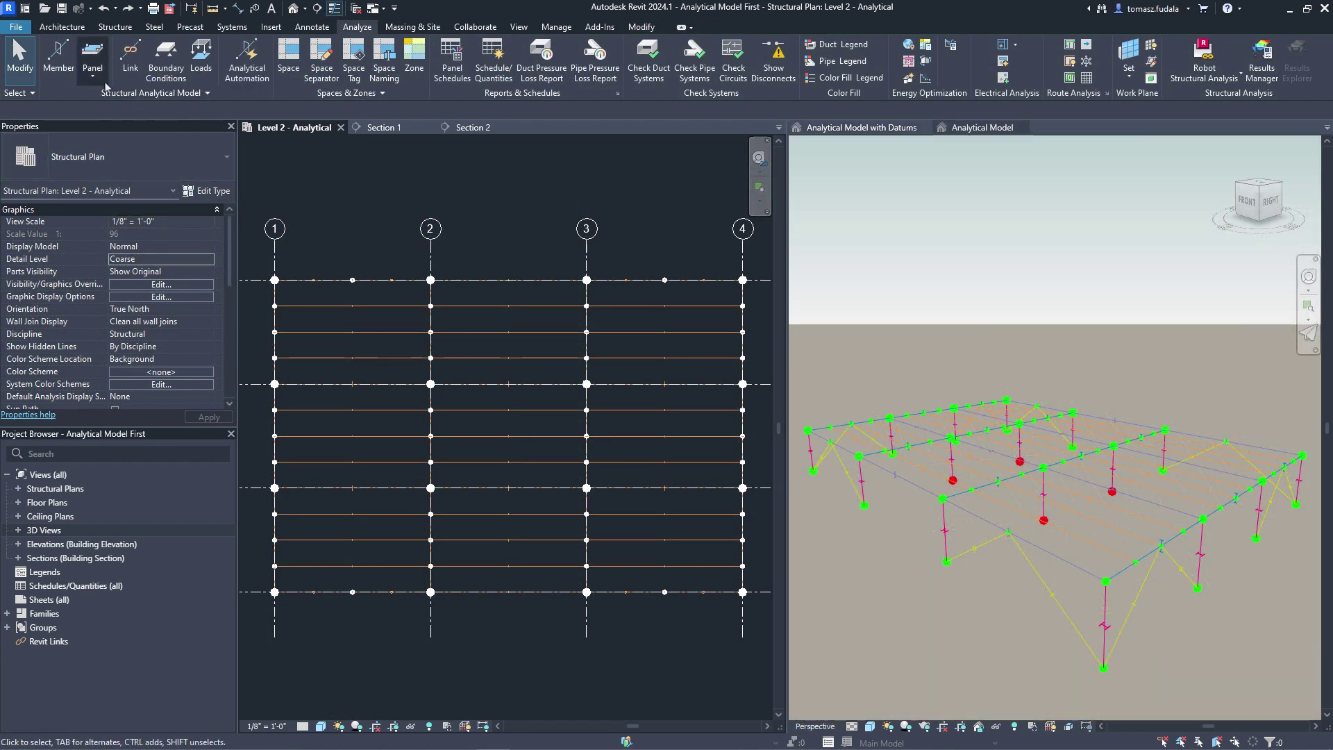
Step: Create a rectangular analytical floor panel covering the whole Level 2 framing from grid 1 to grid 4
click(92, 59)
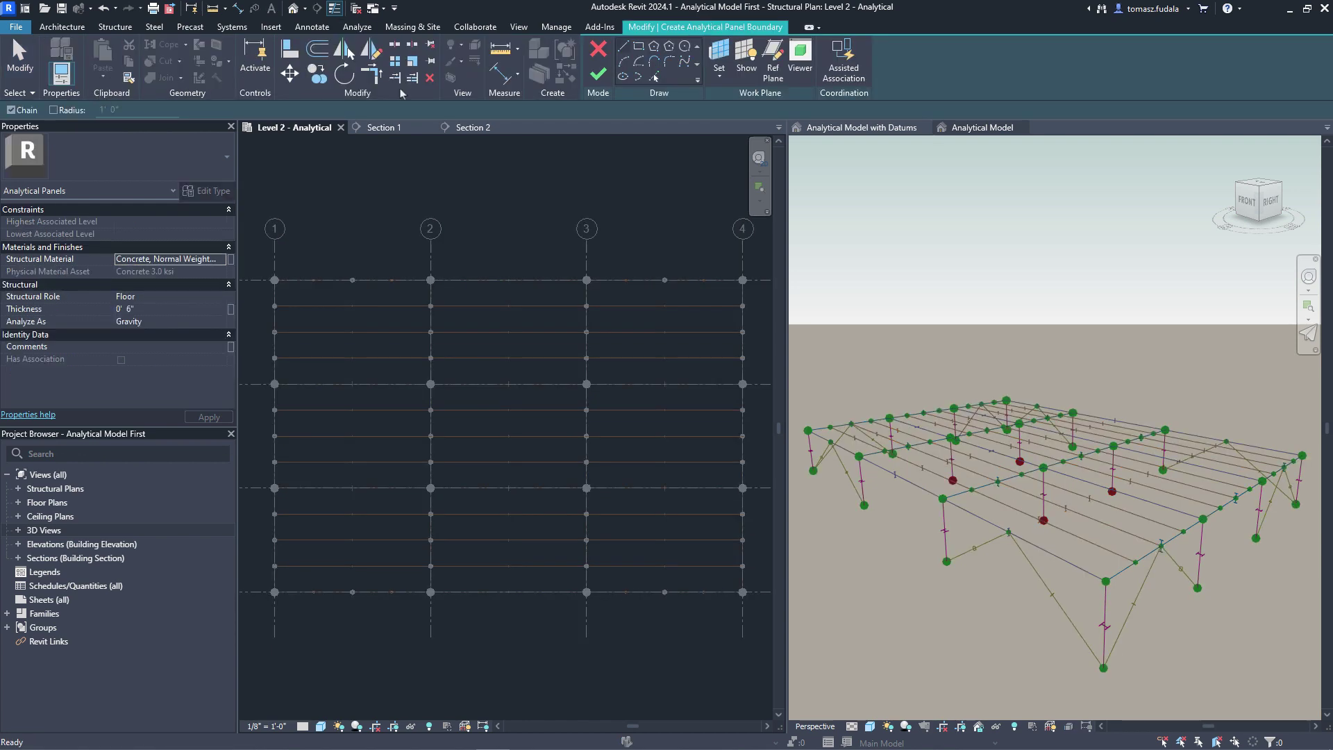
click(274, 280)
click(742, 592)
click(598, 73)
Step: Copy all analytical elements of the first storey and paste them aligned to Level 2, Level 3 and Level 4
drag(795, 333, 1305, 687)
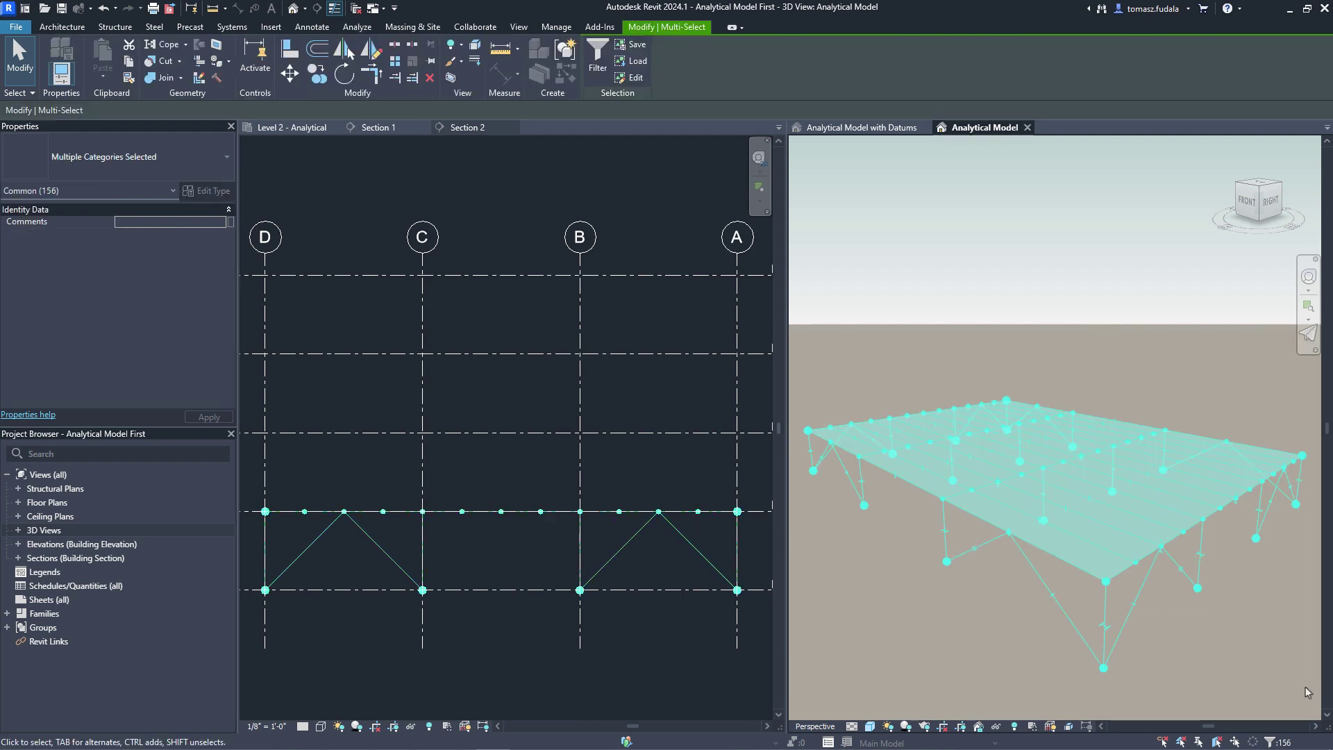
click(103, 74)
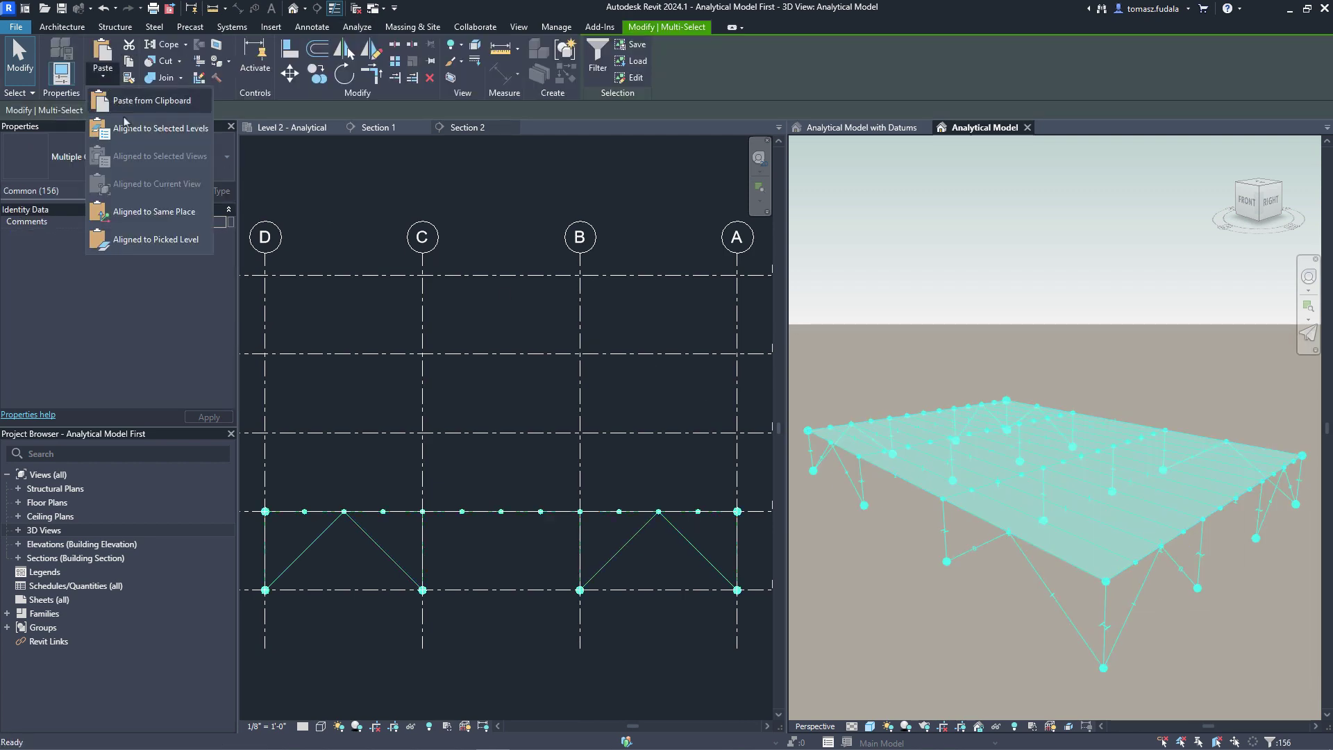
click(125, 126)
click(612, 303)
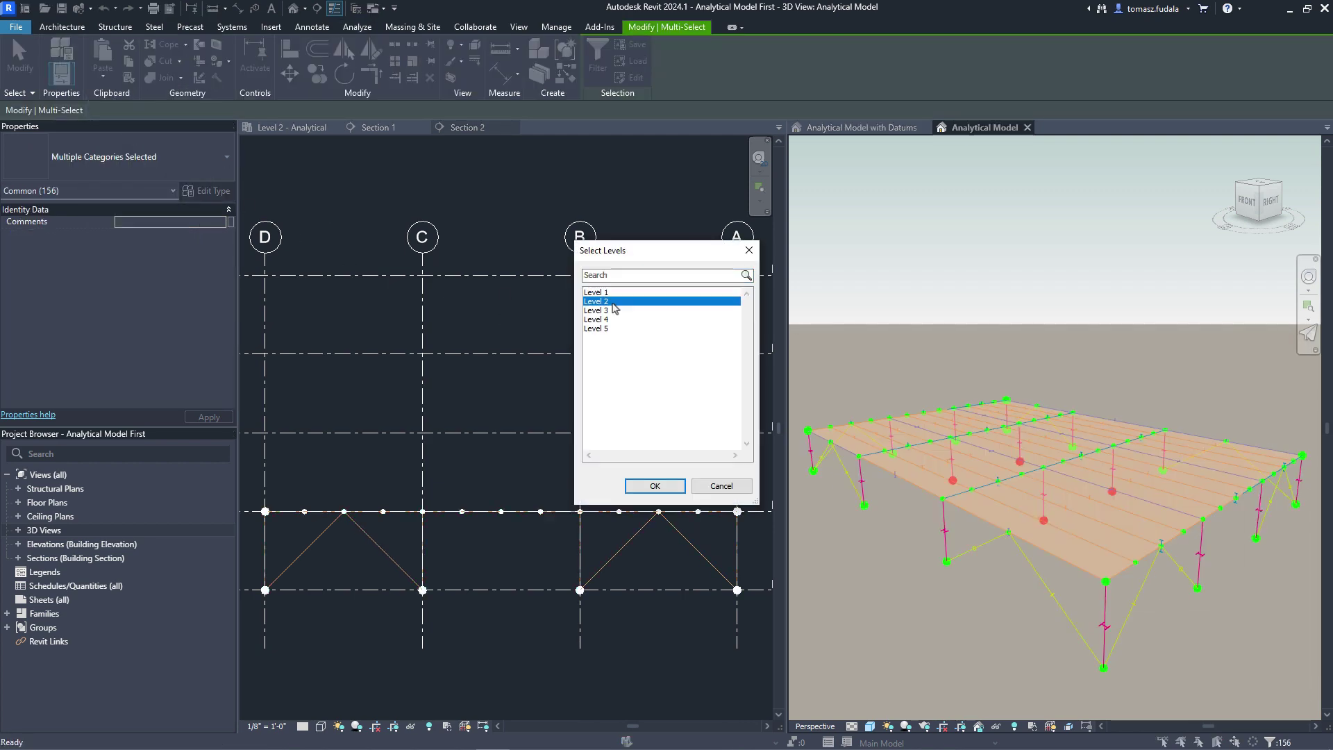
click(654, 486)
key(Escape)
Step: Move the Level 1 datum in the Section 1 view
click(379, 127)
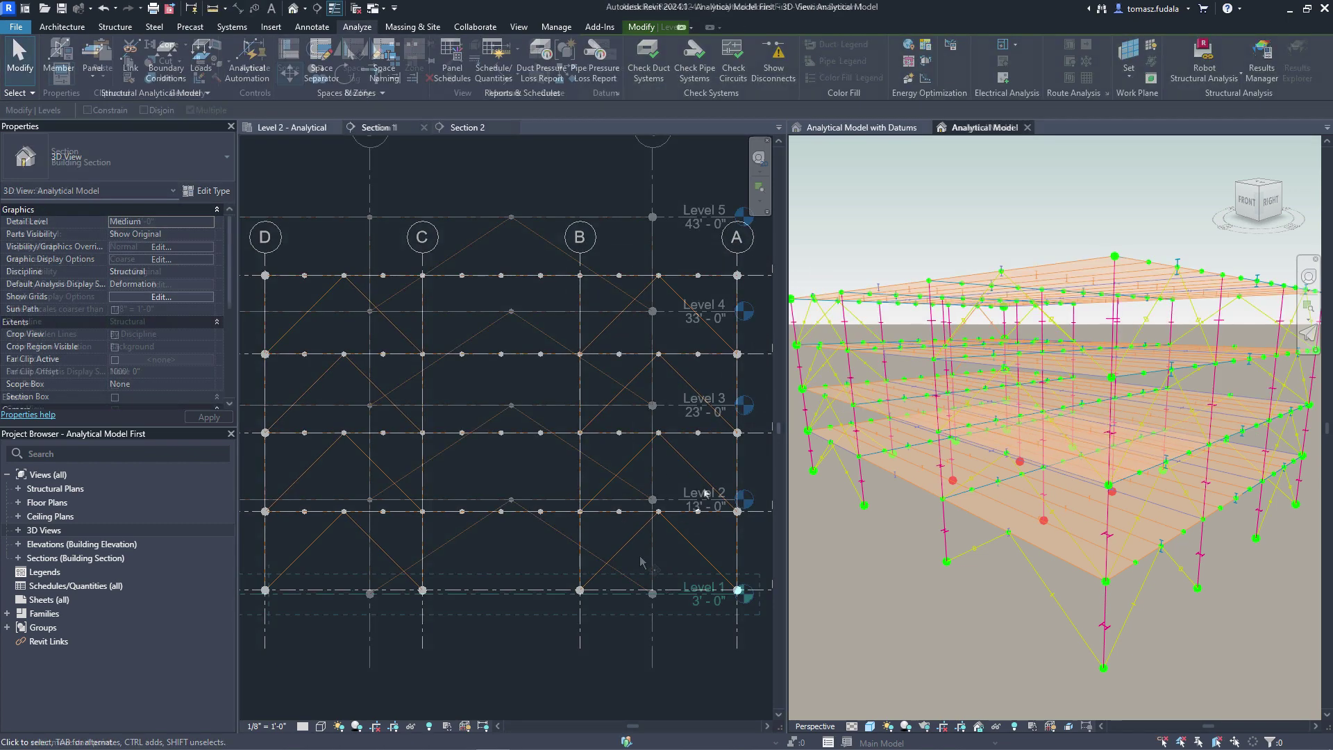
click(656, 629)
click(683, 578)
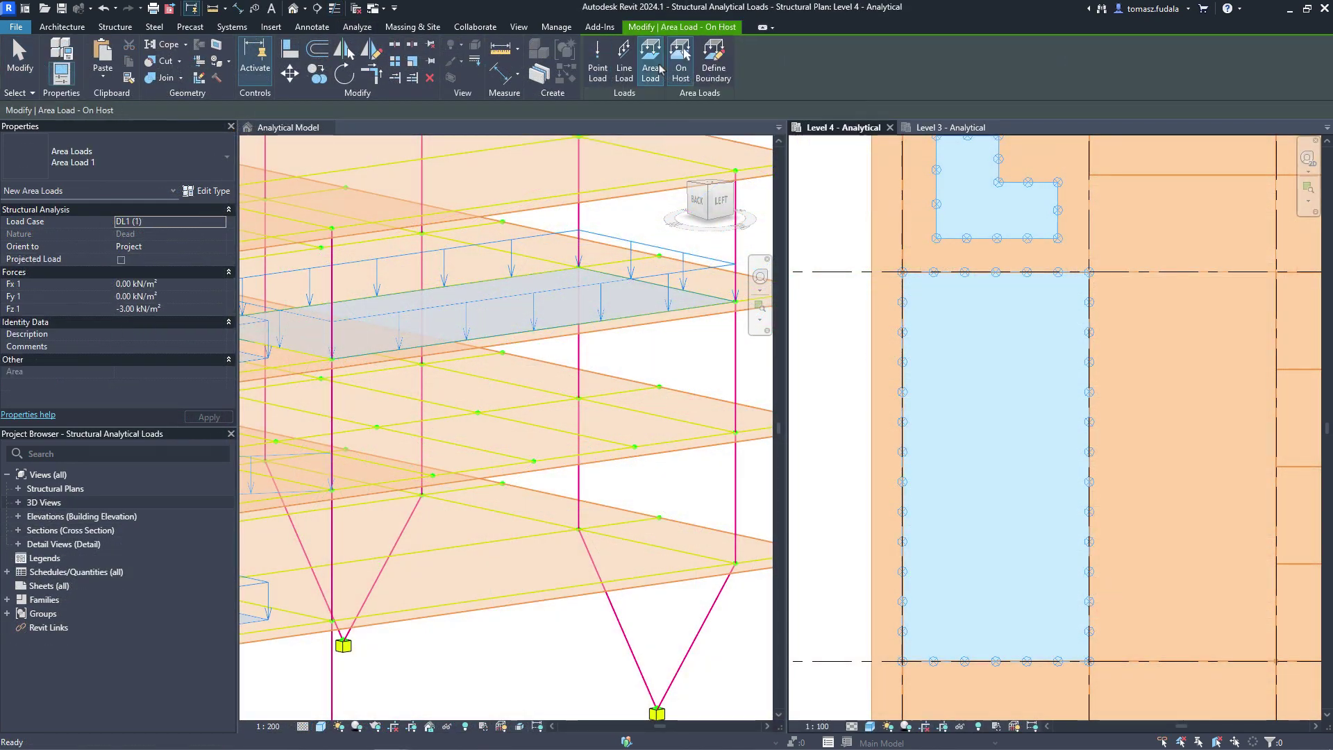
Step: Draw a C-shaped area load with load case LL1 (2) beside the large rectangular area load on Level 4
click(715, 69)
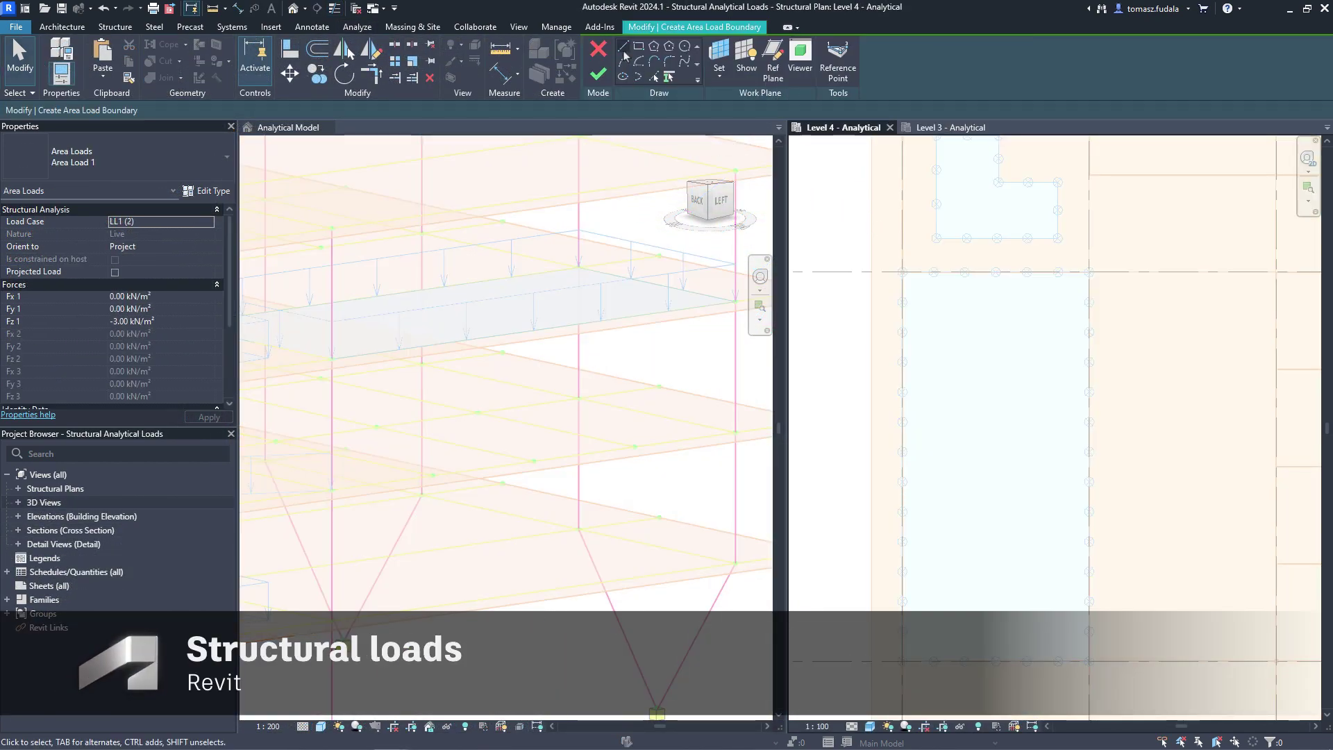
click(623, 46)
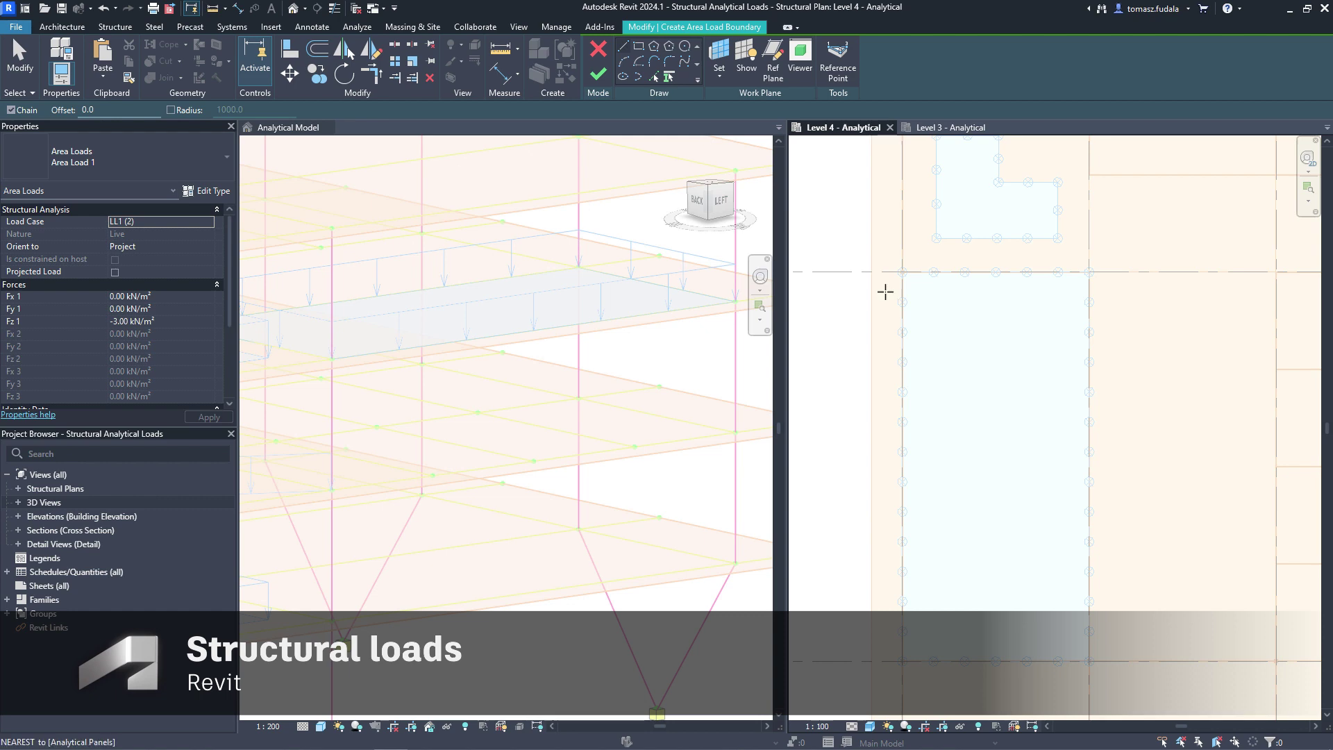
click(1114, 415)
click(1114, 614)
click(1247, 614)
click(1248, 562)
click(1182, 562)
click(1181, 456)
click(1248, 456)
click(1248, 415)
click(1113, 416)
click(598, 73)
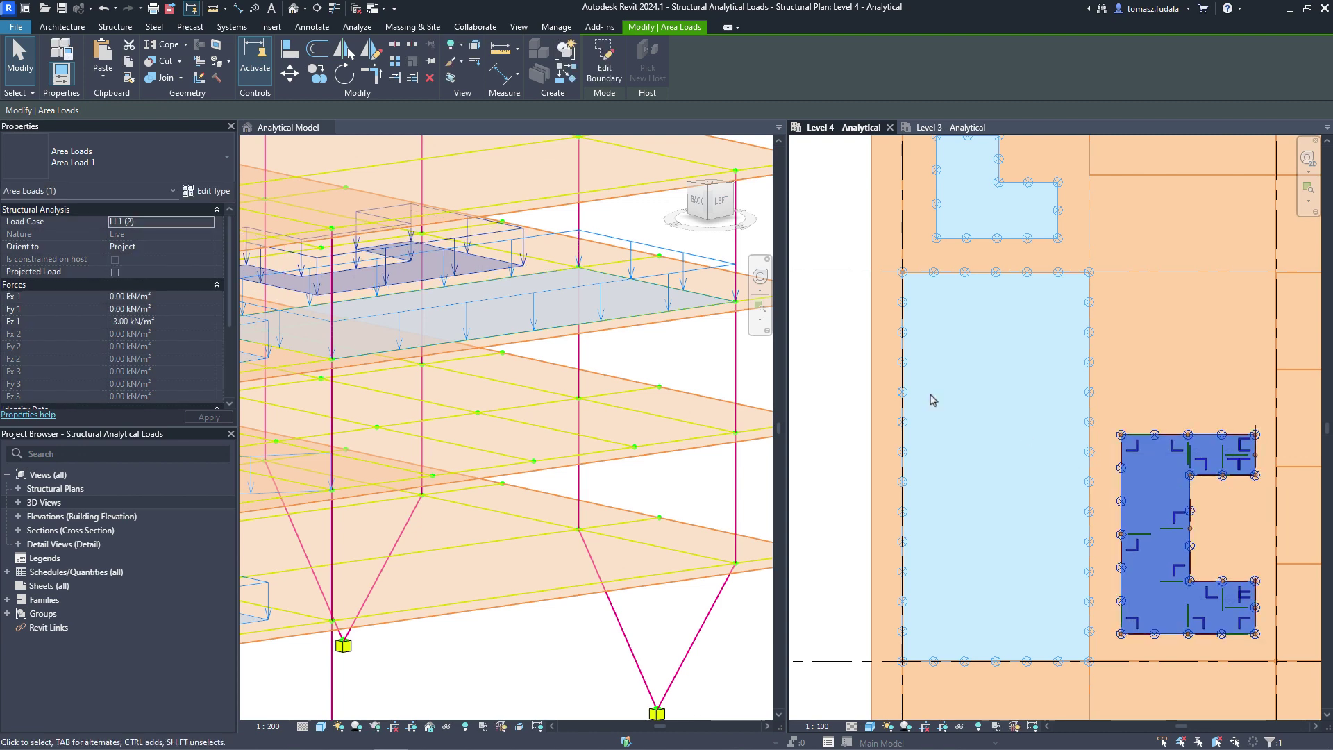
Step: Copy the rectangular and C-shaped area loads from Level 4 and paste them aligned to Level 2
ctrl+click(692, 257)
click(103, 77)
click(129, 127)
click(639, 371)
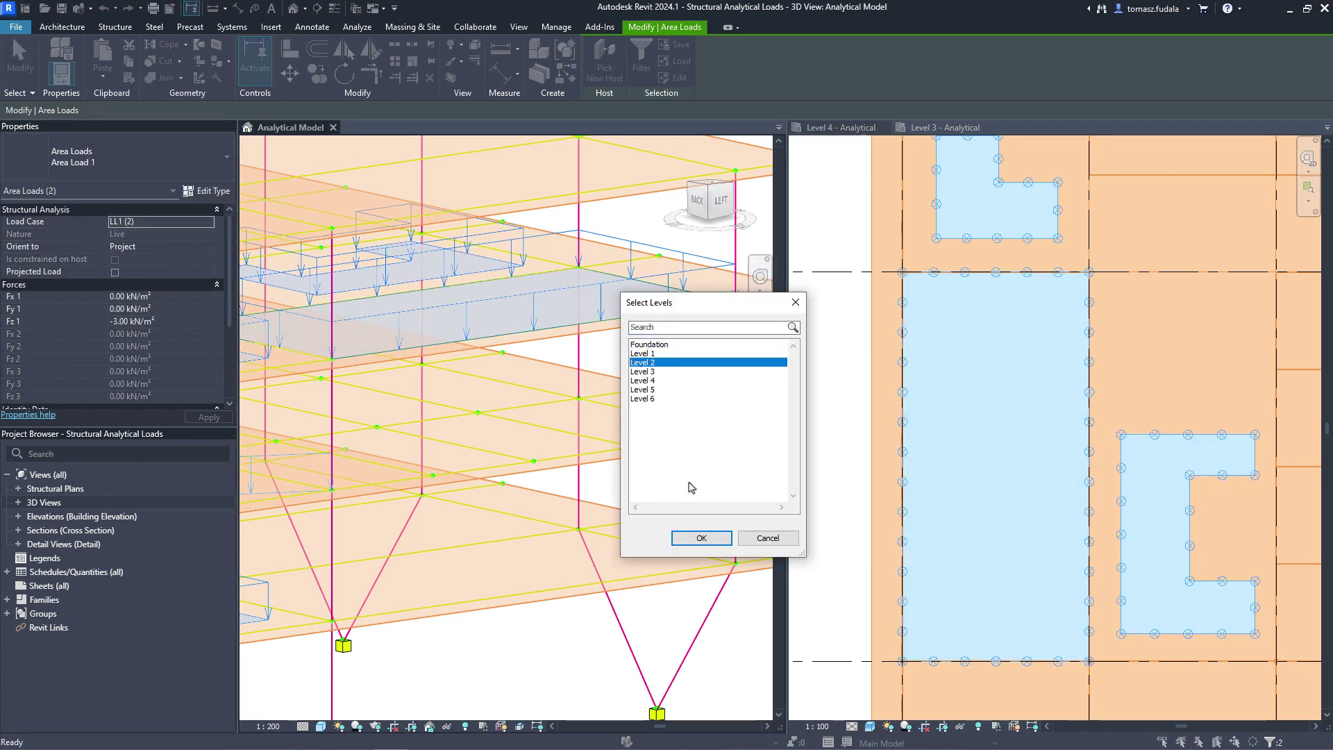
click(702, 538)
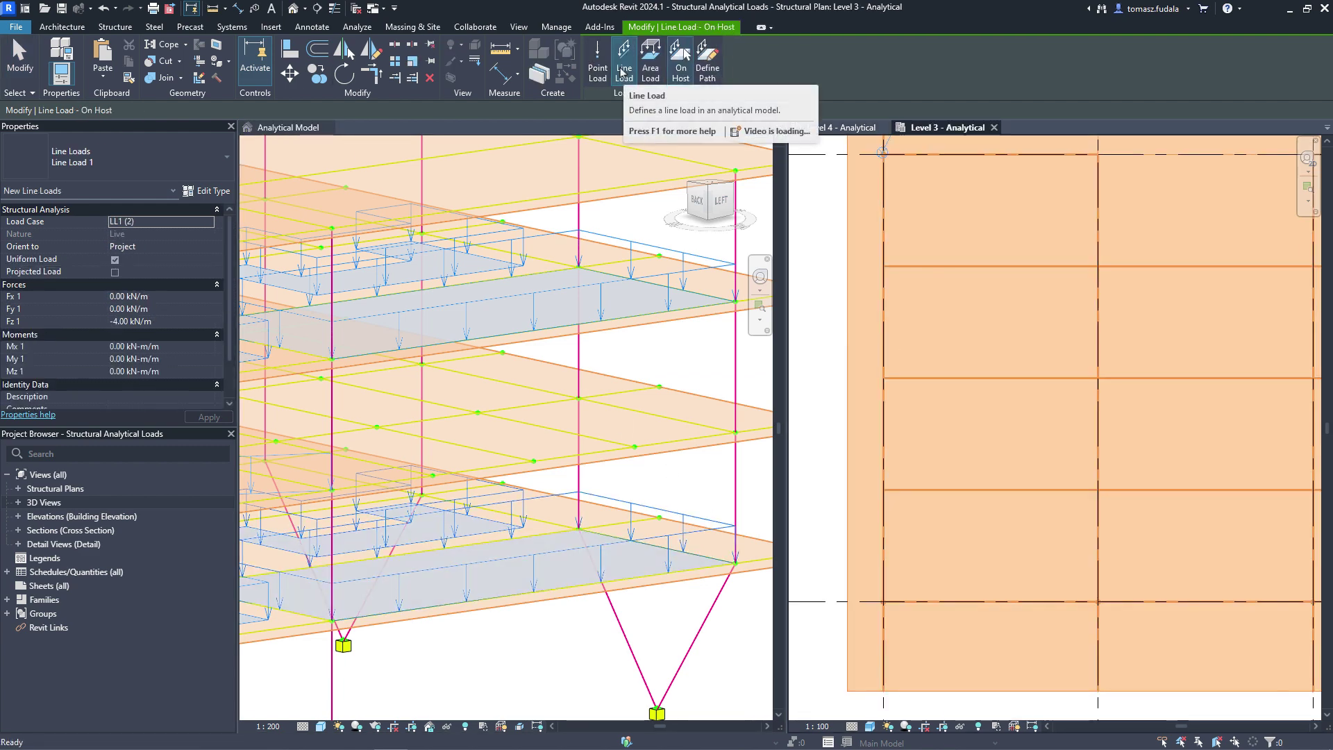
Step: Add a hosted line load with load case LL1 (2) to the upper analytical beam between the first two grids on Level 3
click(624, 59)
click(681, 59)
click(962, 272)
Step: Draw two free line loads with load case LL1 (2) on Level 3: along the third beam and vertically on the outer slab strip
click(707, 67)
click(1054, 379)
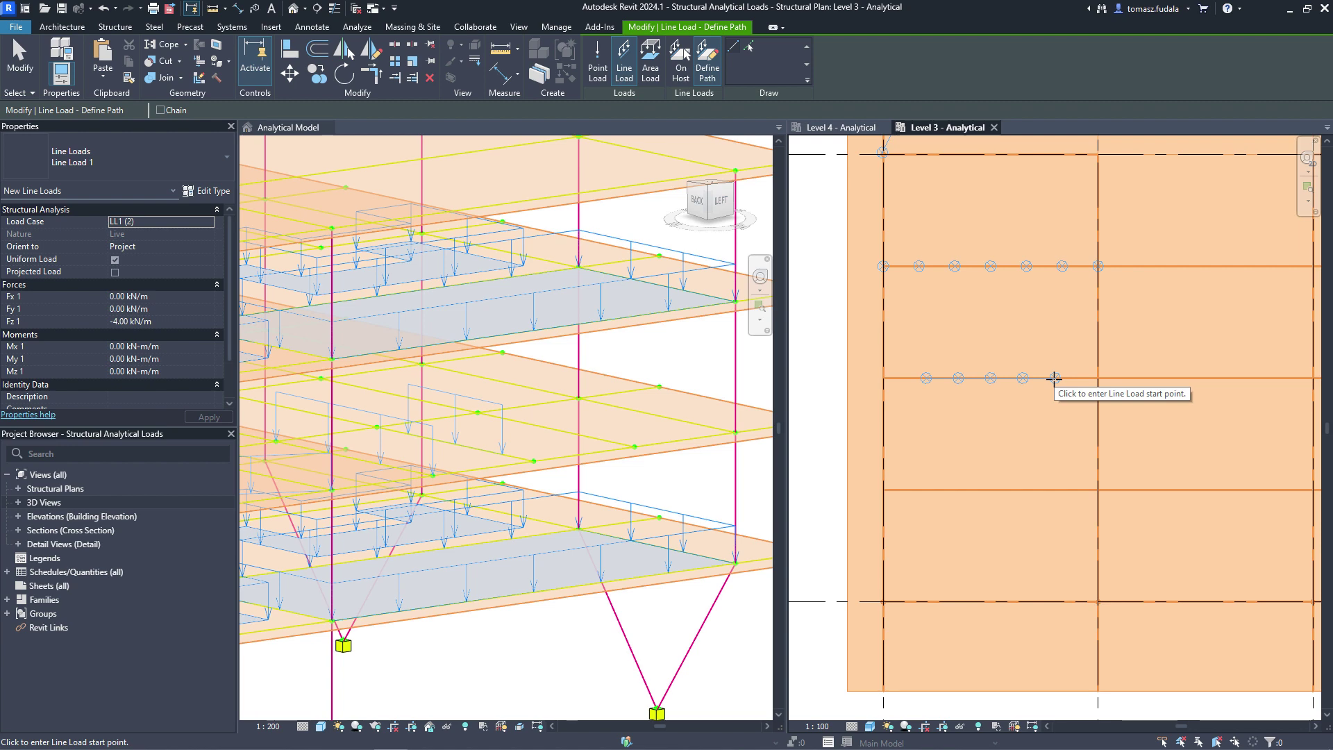
click(863, 232)
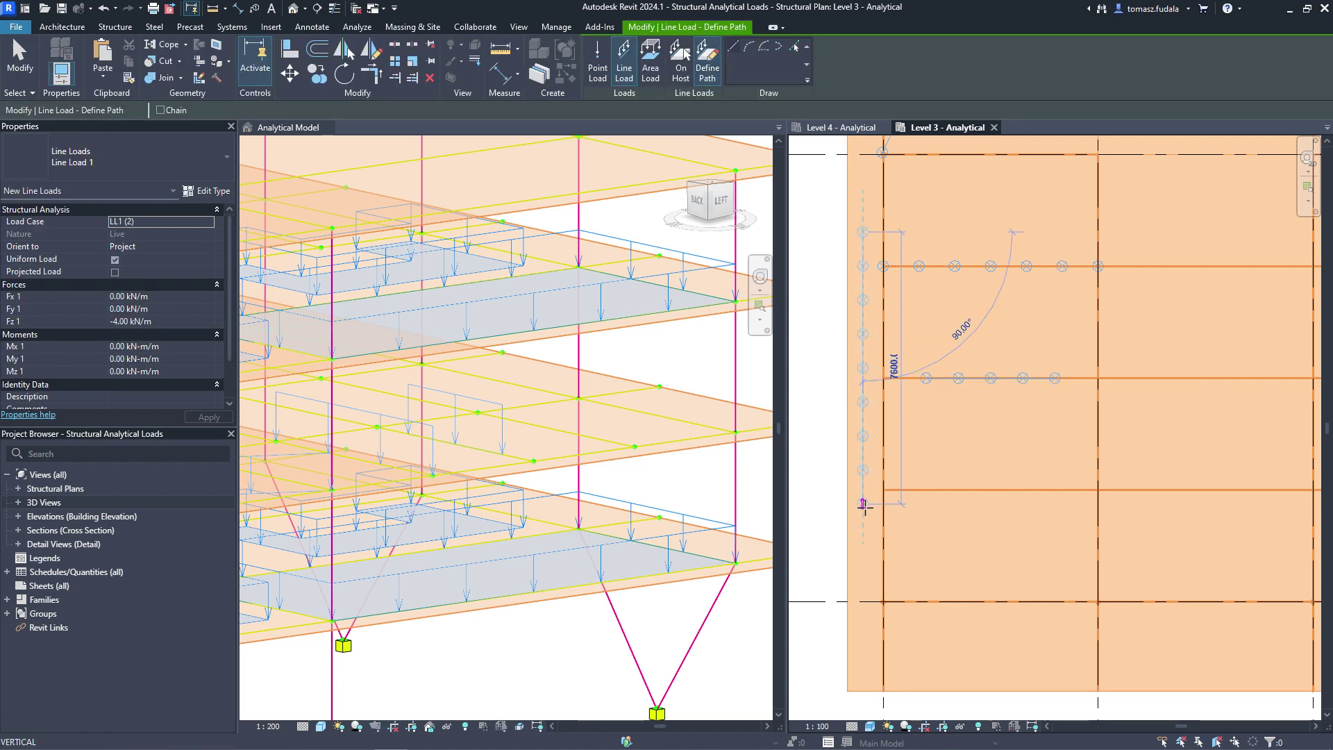
click(863, 525)
key(Escape)
Step: Copy the short horizontal line load from the third beam onto the two beam lines below it on Level 3
click(924, 380)
click(318, 73)
click(883, 378)
click(883, 490)
click(884, 601)
Step: Place two point loads with load case LL1 (2) near the lower slab edge of Level 3 and adjust the first one's distance to the middle grid
click(955, 649)
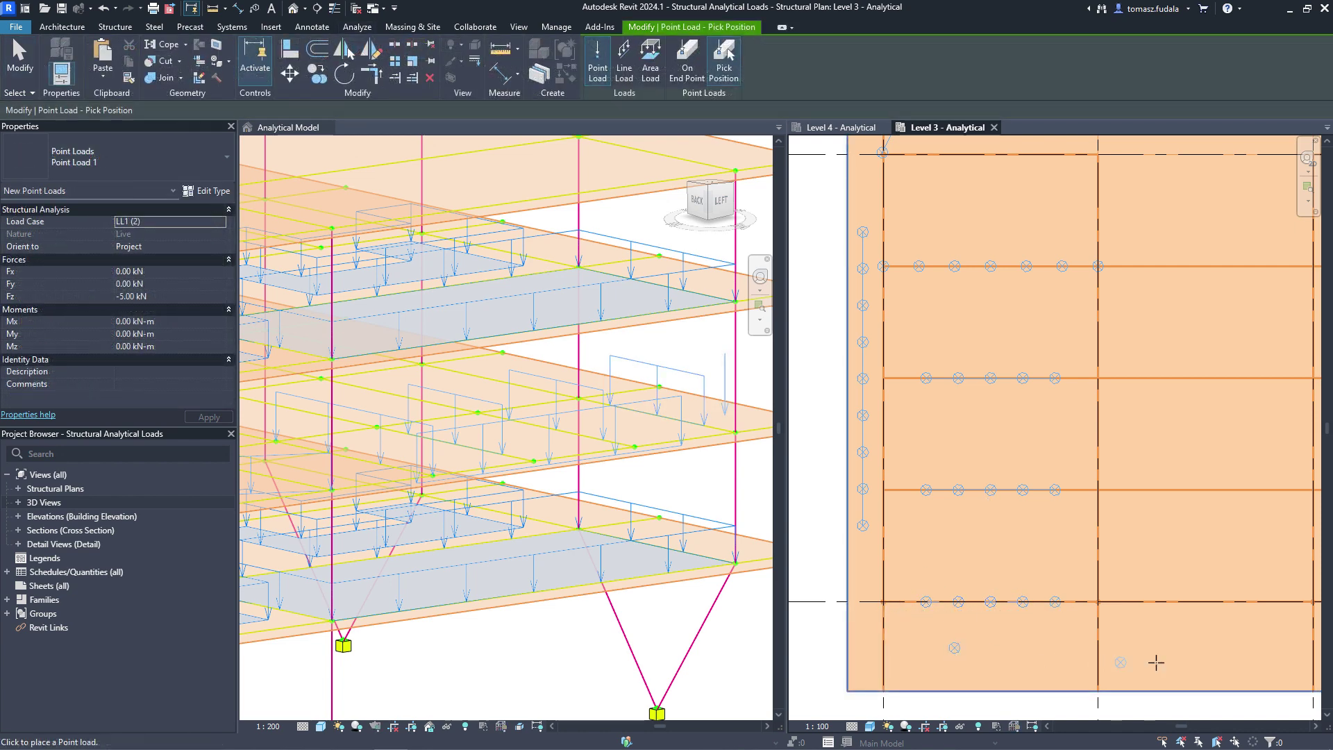
click(1227, 648)
key(Escape)
click(955, 648)
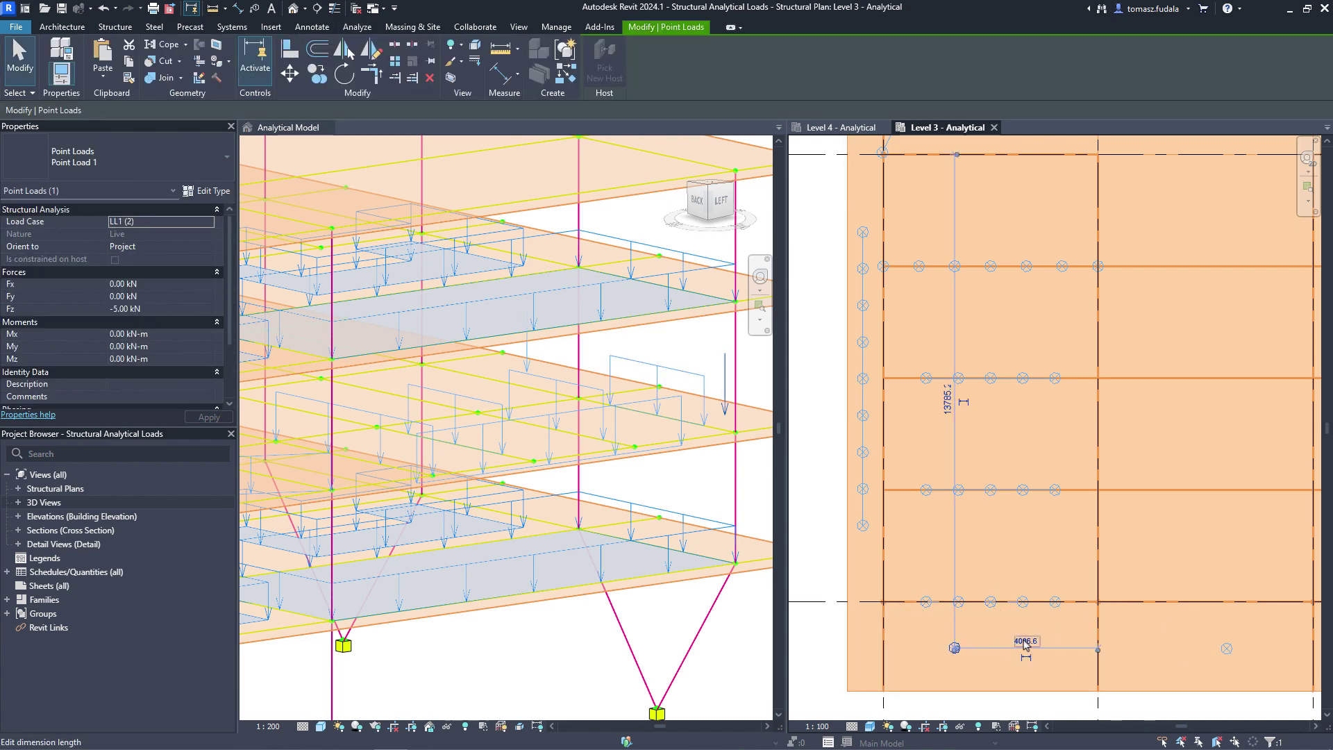
key(Return)
key(Escape)
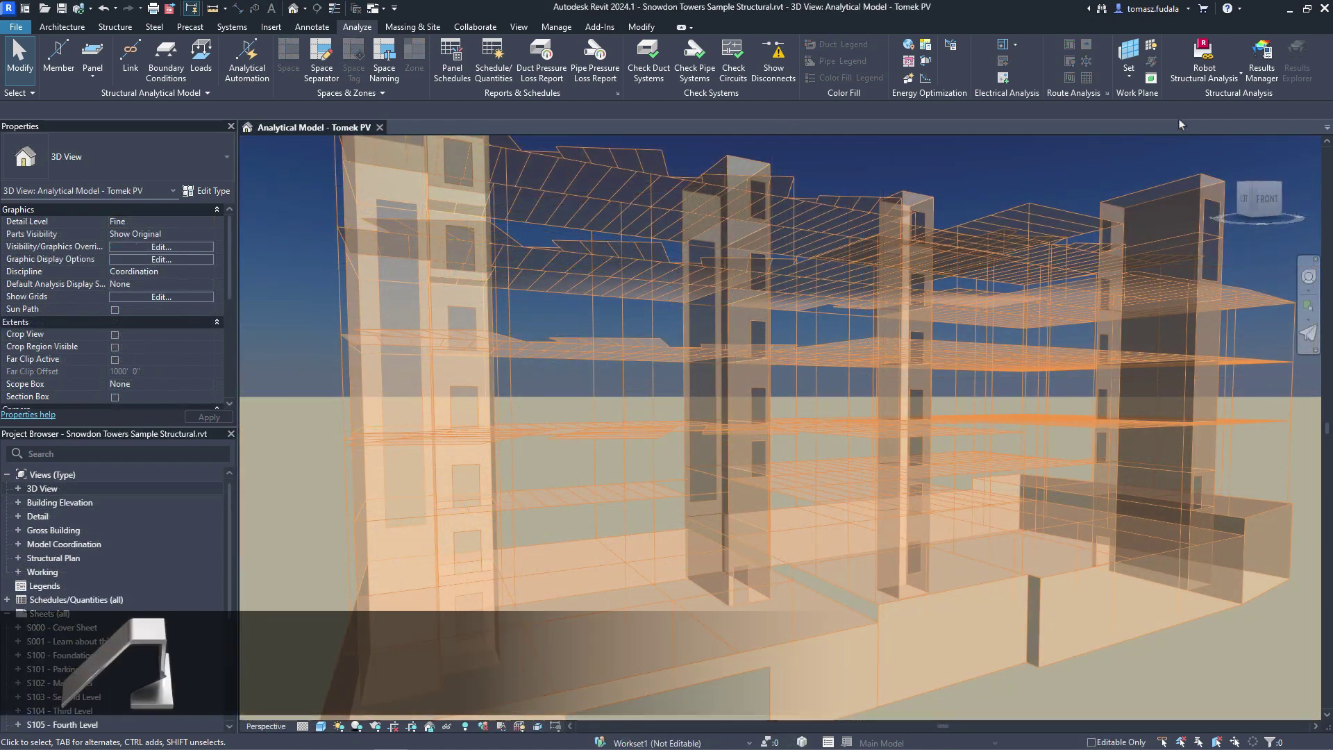
Step: Send the Snowdon Towers analytical model to Robot Structural Analysis by direct integration and run the calculations there
click(1204, 73)
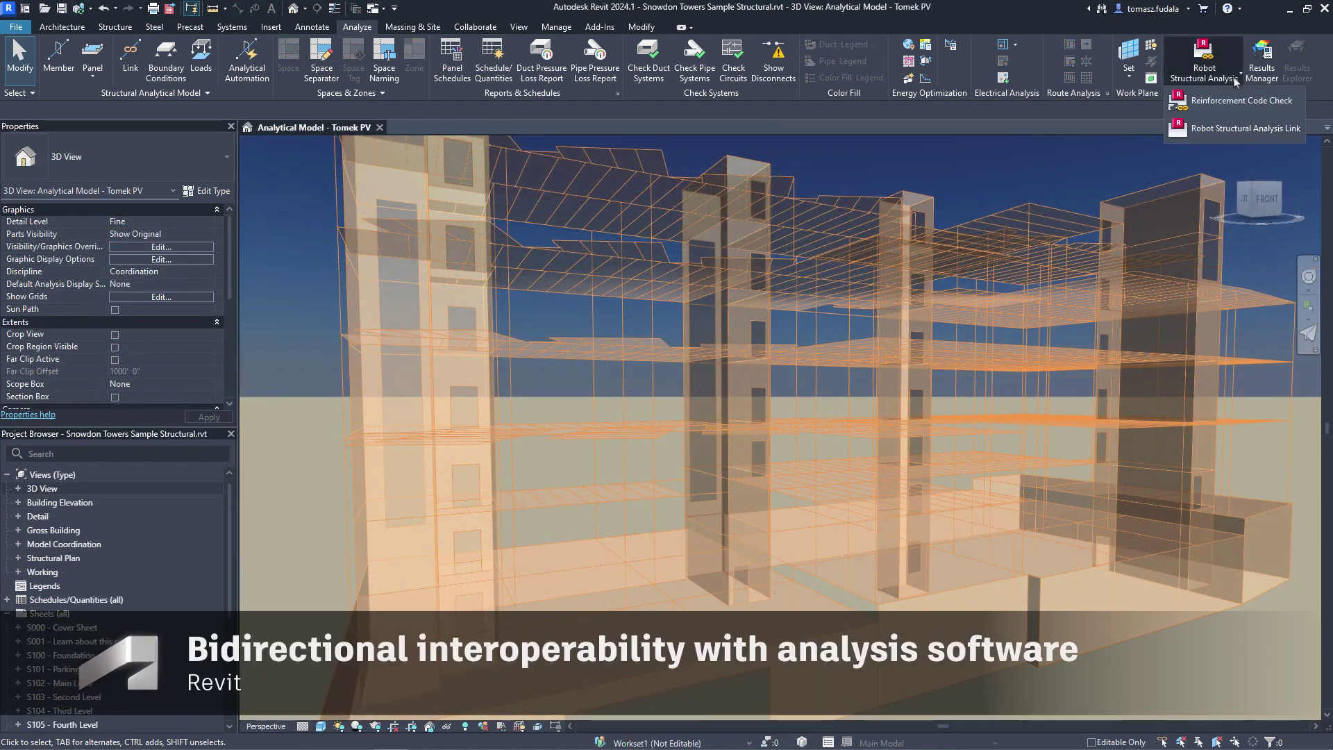
click(1215, 98)
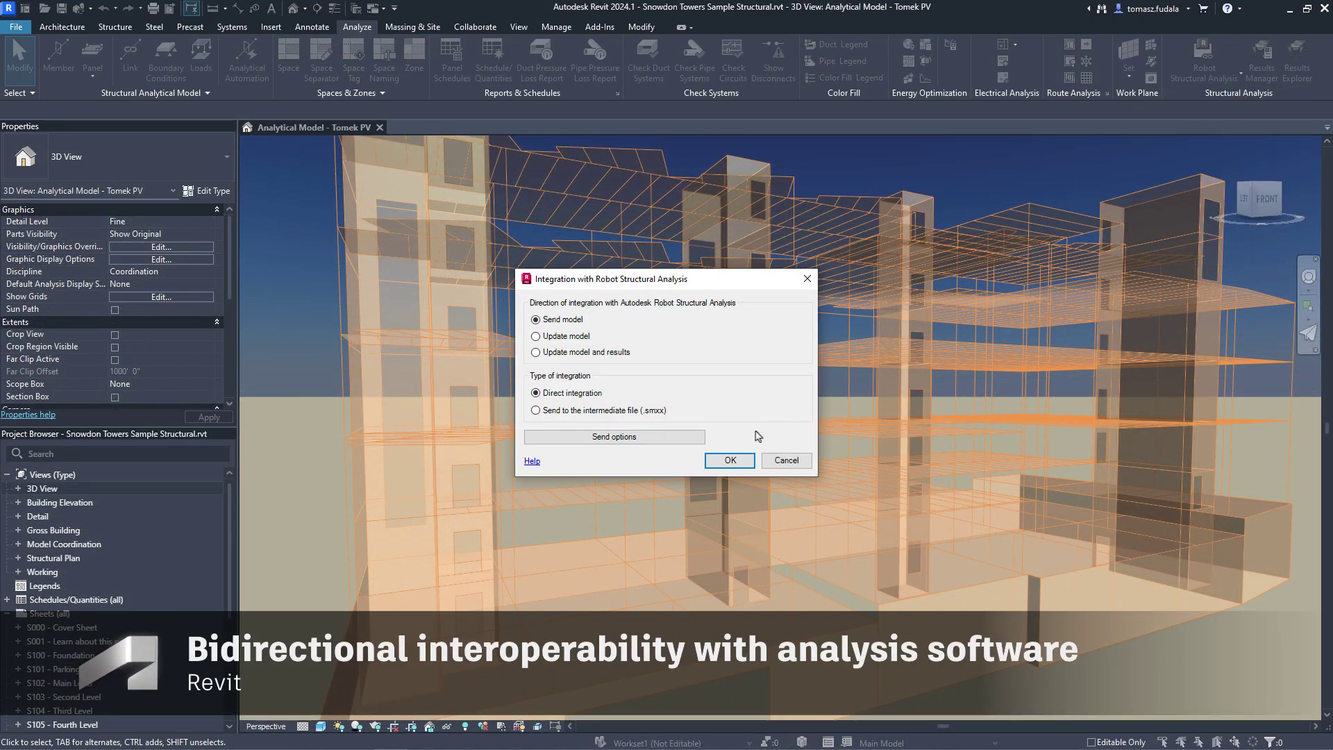
click(728, 461)
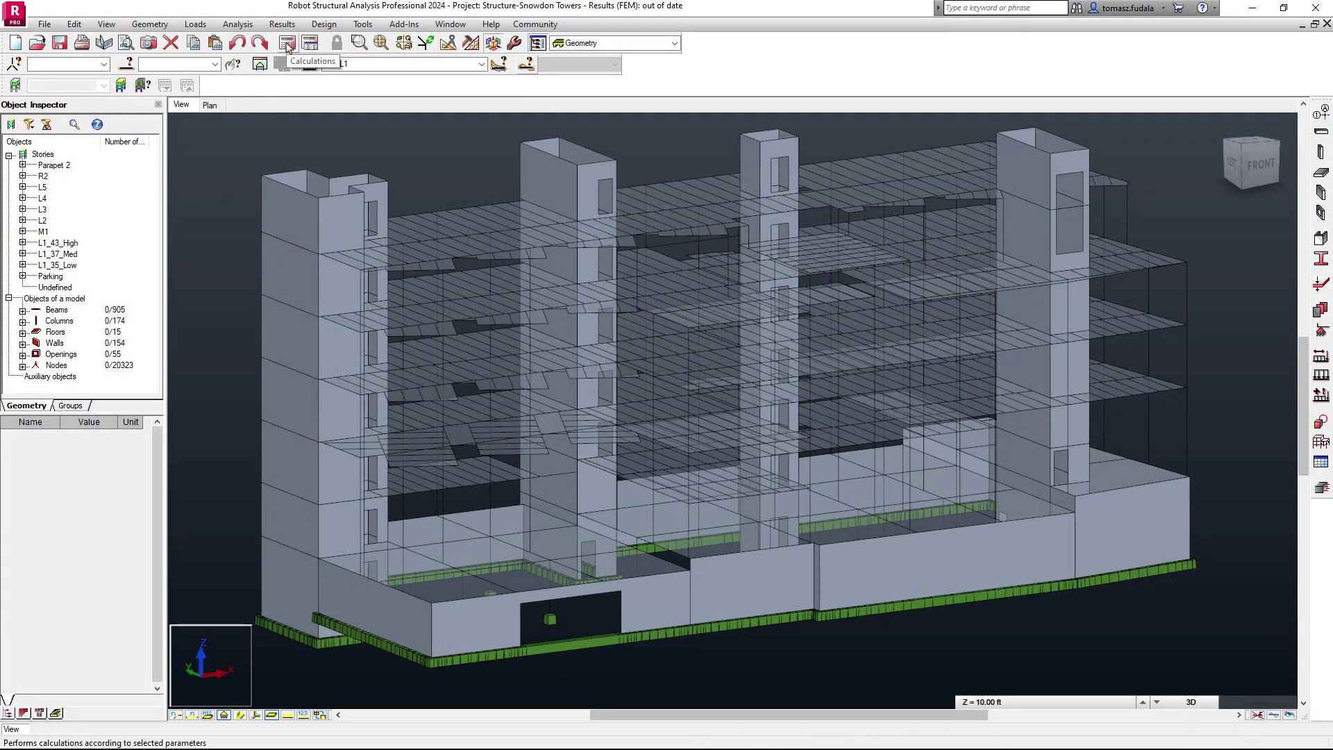
click(287, 44)
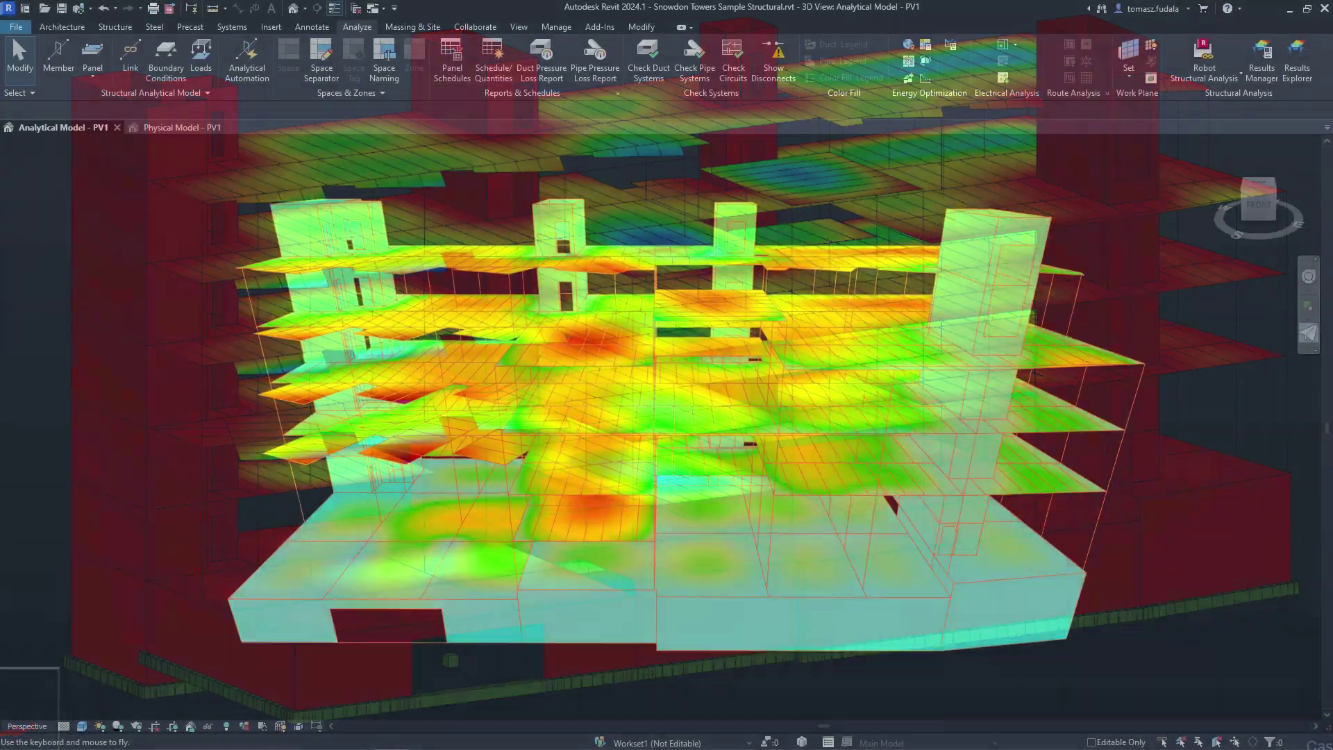
Step: Fly through the Snowdon Towers analytical model in Revit to examine the coloured result maps on the floor slabs and walls
key(w)
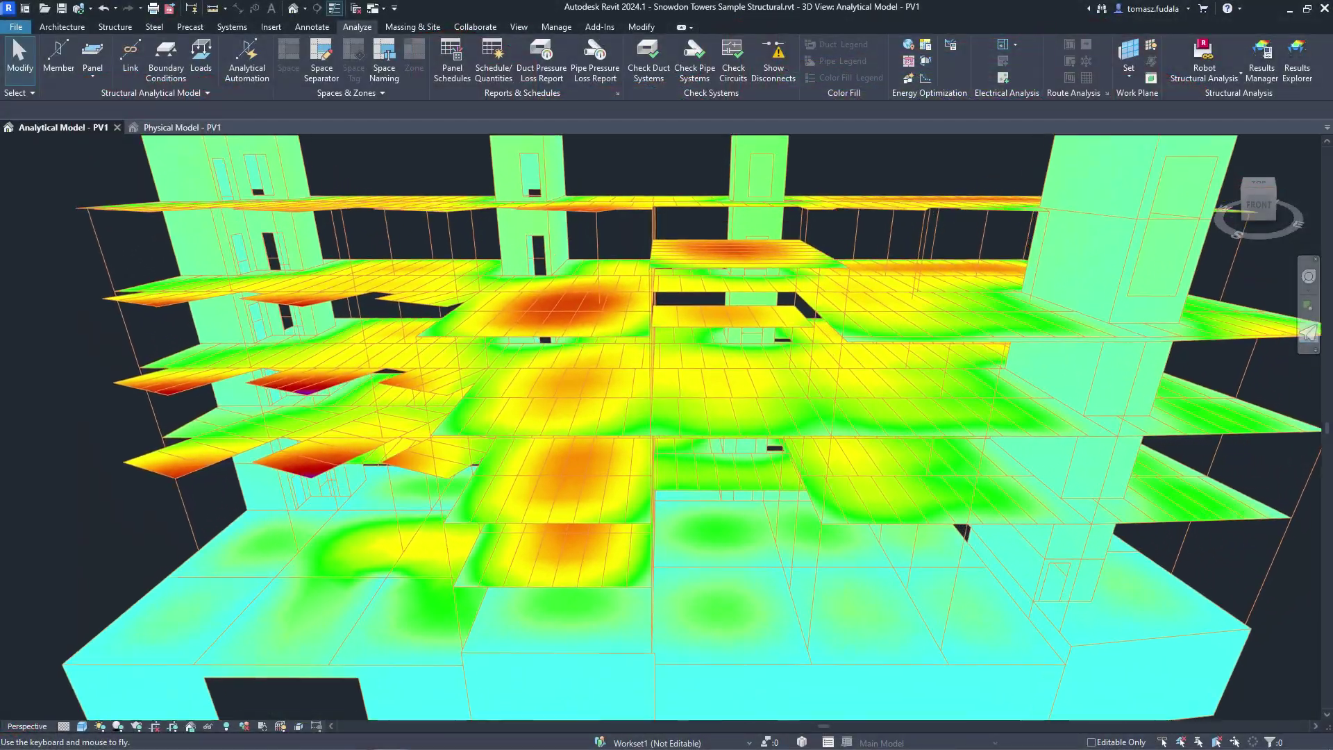
key(w)
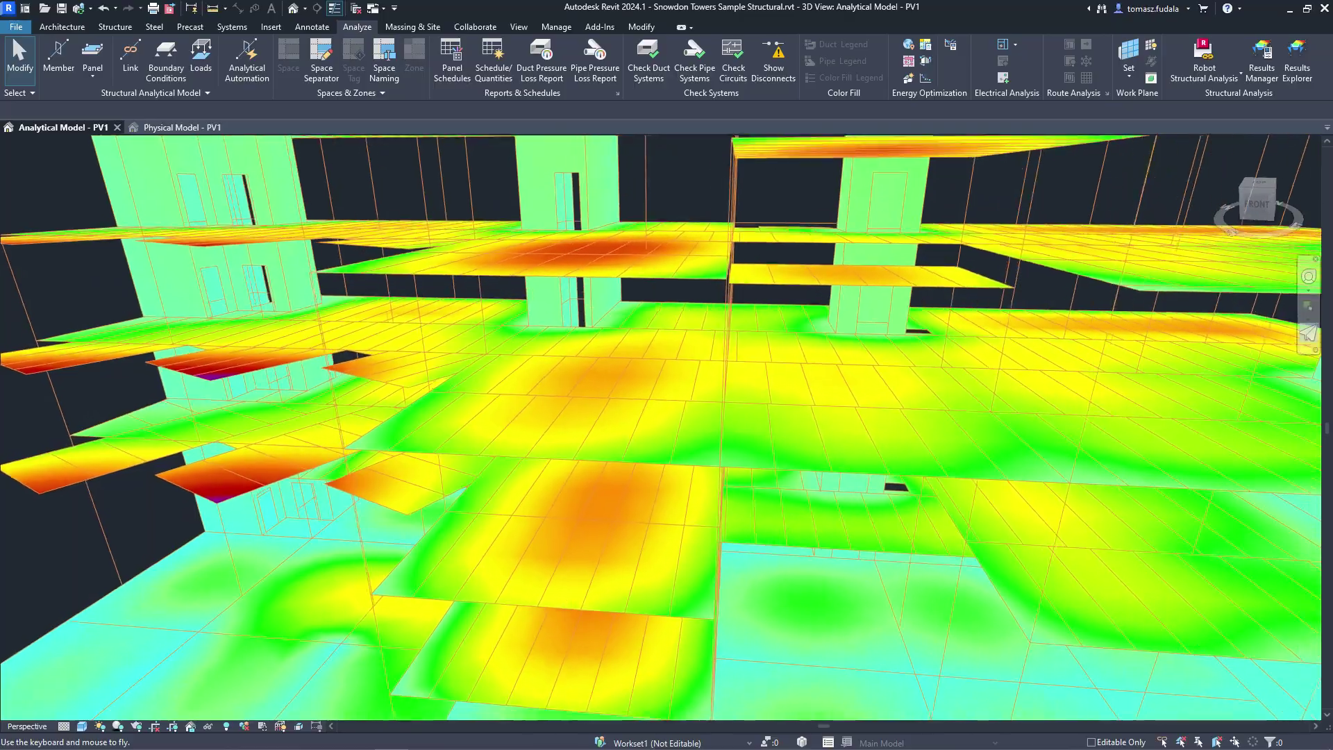
key(w)
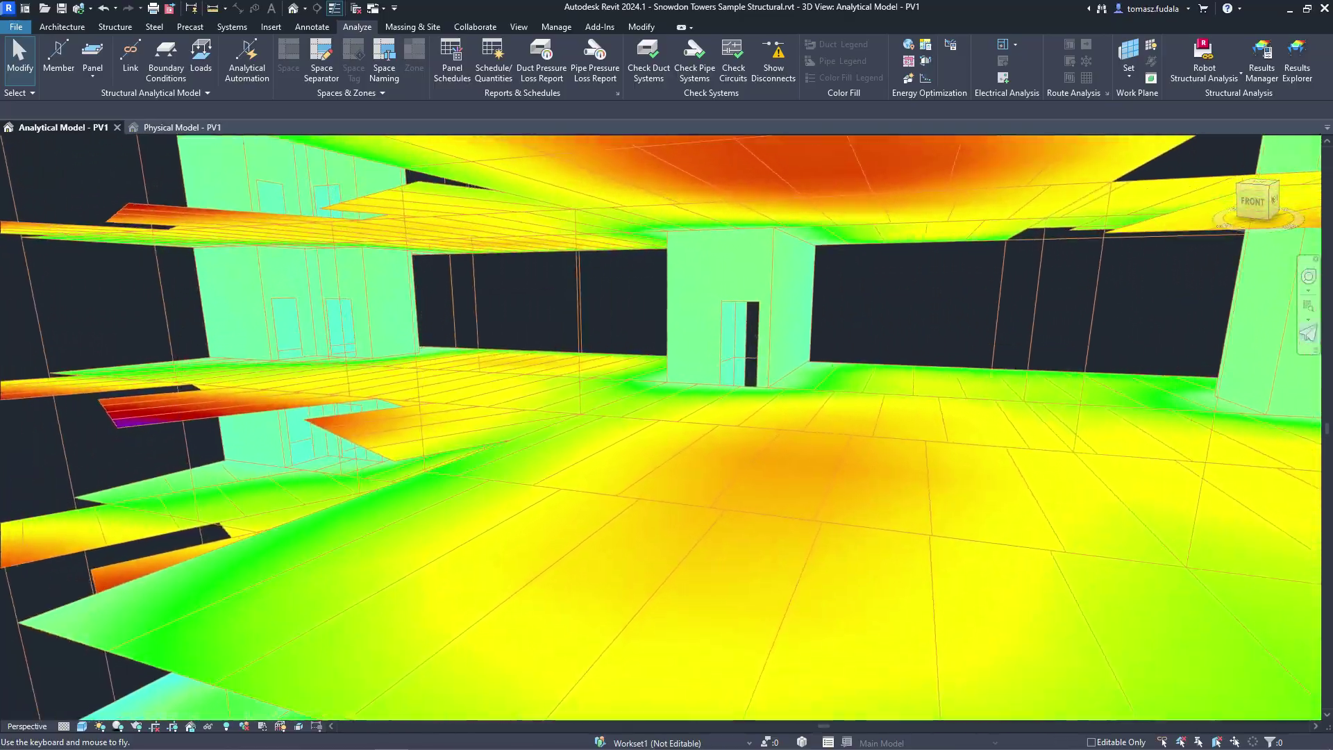
key(w)
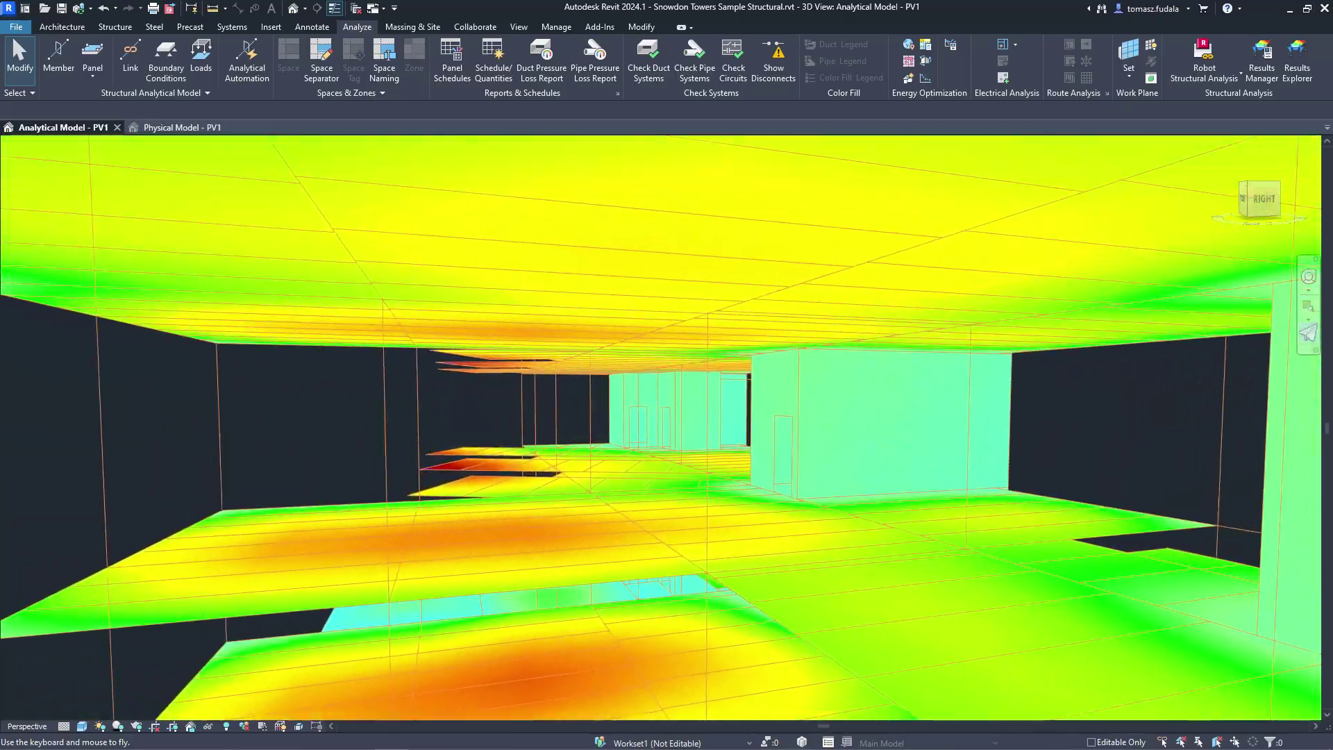
key(w)
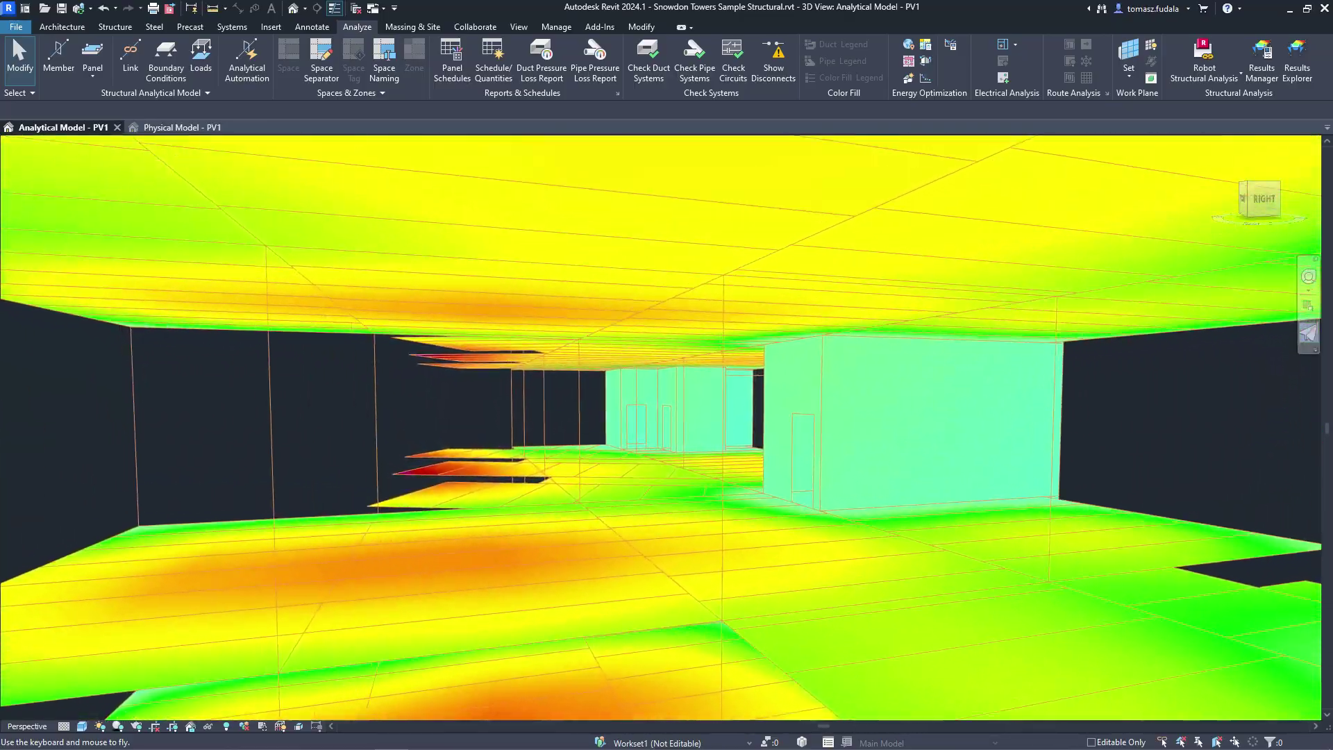